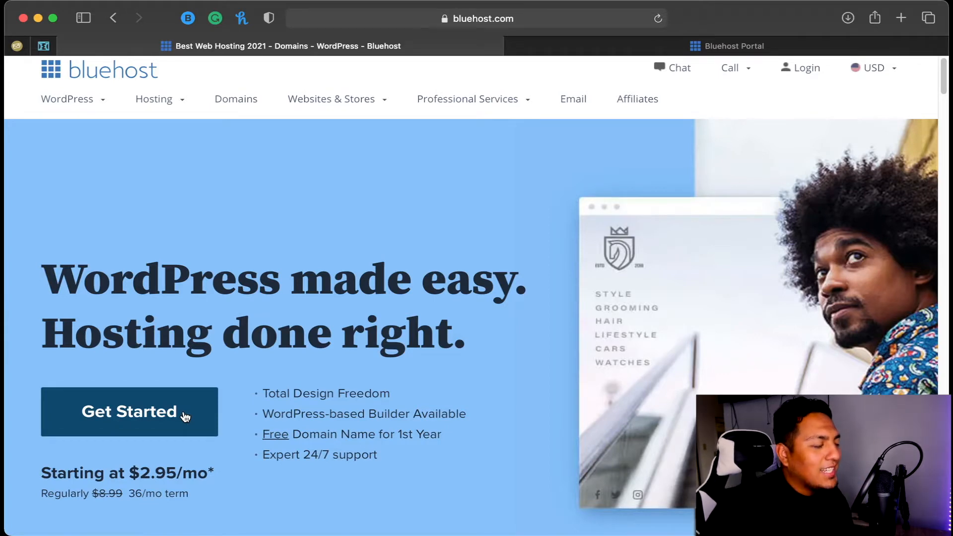
Step: Start the hosting sign-up and switch the shared hosting plans to 12-month pricing
click(185, 416)
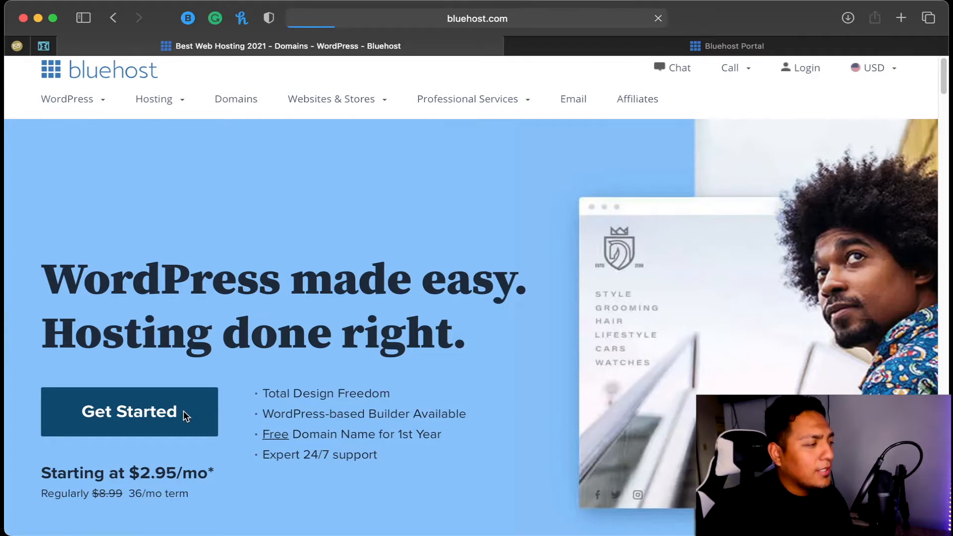
scroll(318, 353, down, 2)
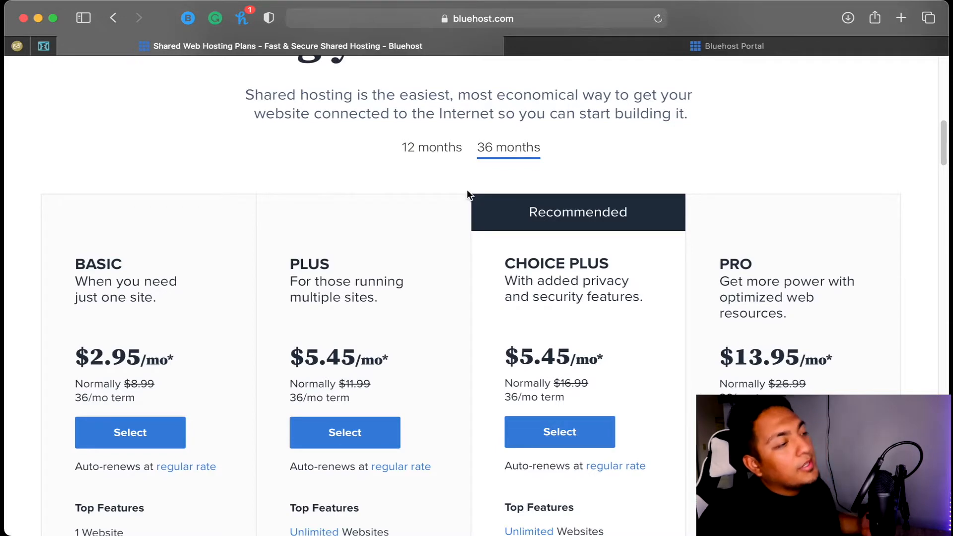
scroll(291, 351, down, 2)
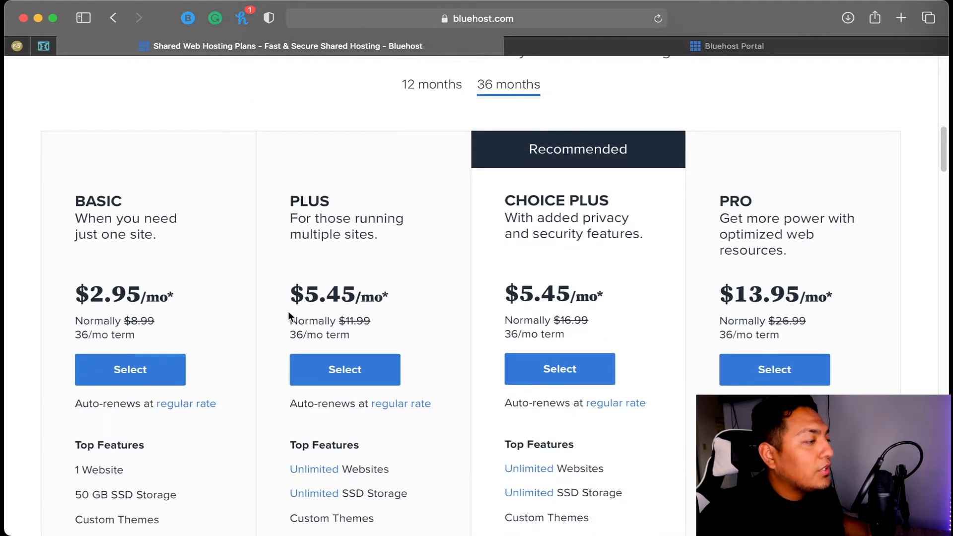
scroll(289, 313, up, 5)
scroll(290, 298, down, 4)
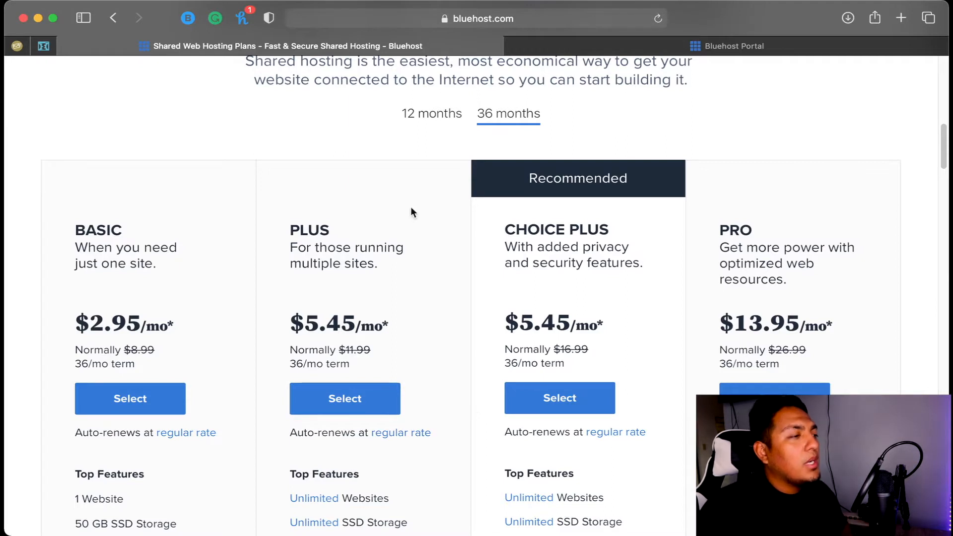
click(438, 113)
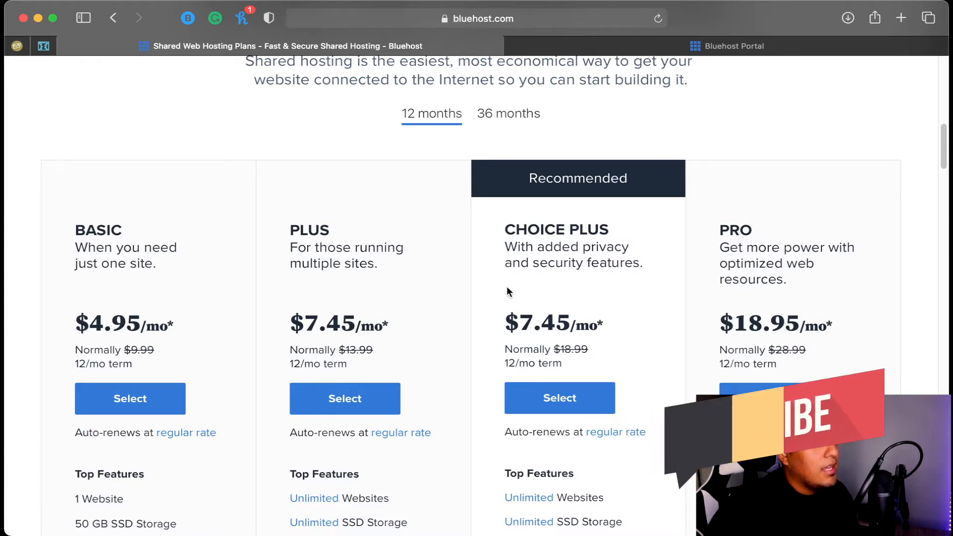
Step: Review the features included in the shared hosting plans and select the Basic plan
scroll(511, 289, down, 1)
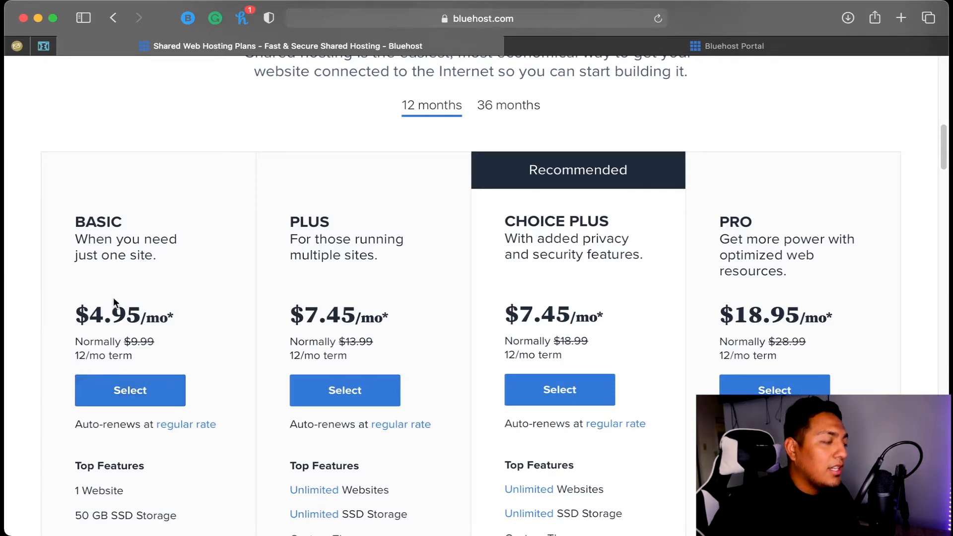
scroll(125, 371, down, 5)
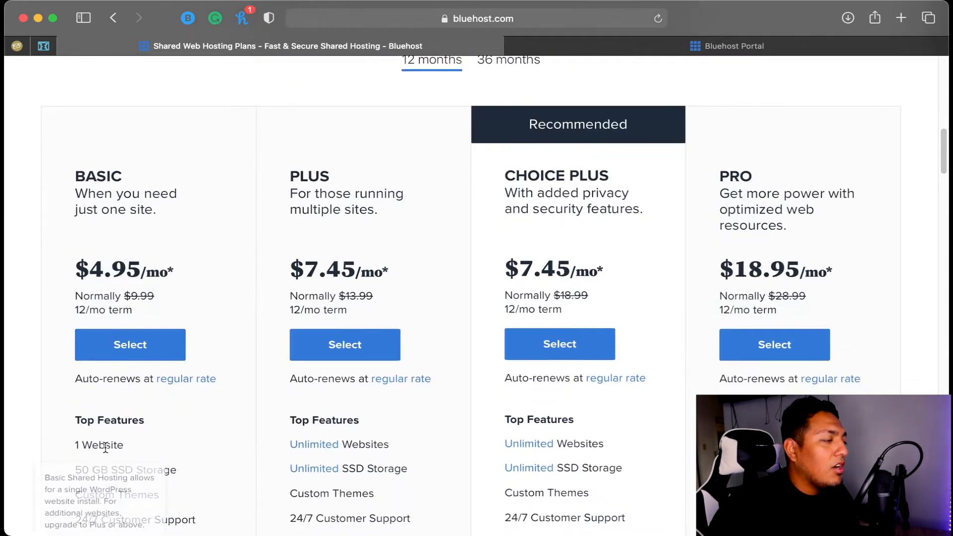
scroll(105, 447, down, 2)
scroll(141, 416, up, 3)
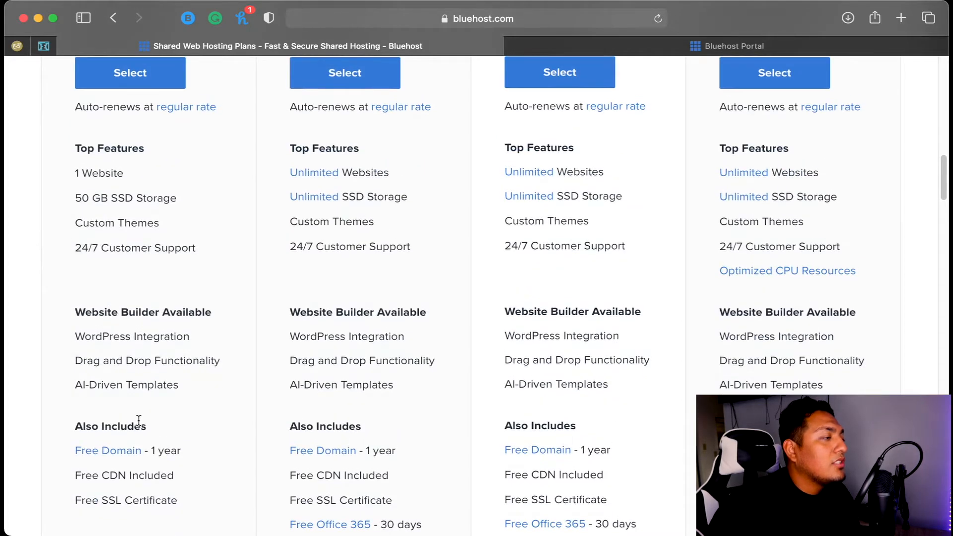
scroll(149, 403, up, 2)
scroll(184, 280, up, 6)
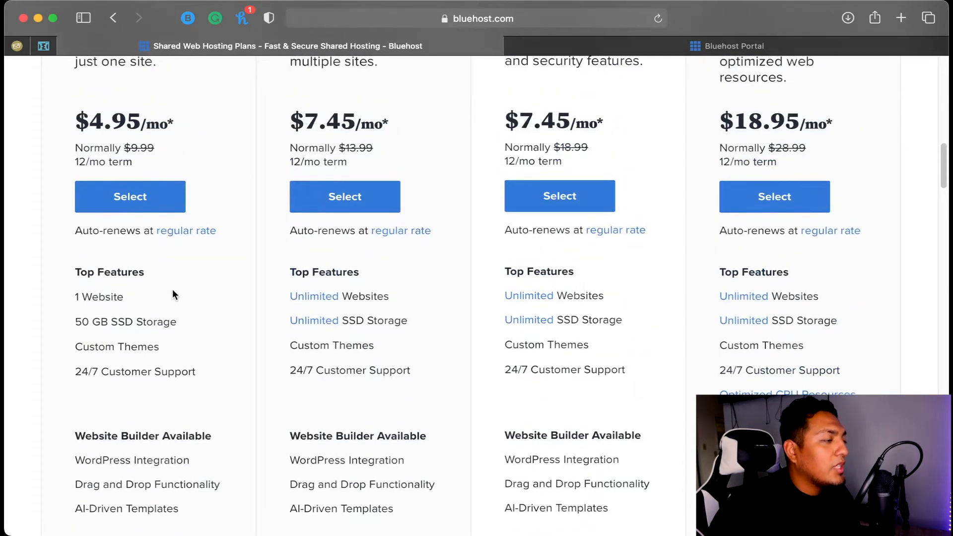
scroll(188, 410, up, 3)
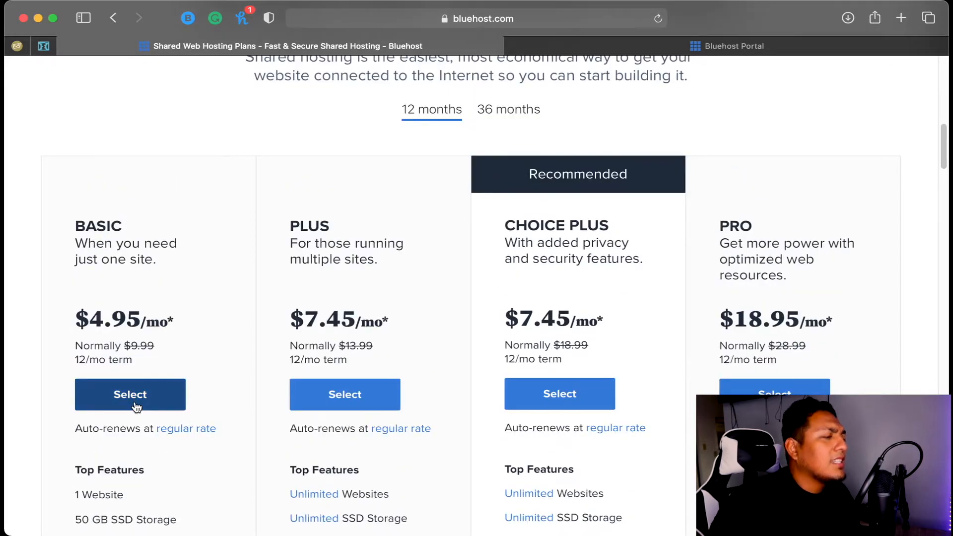
click(135, 403)
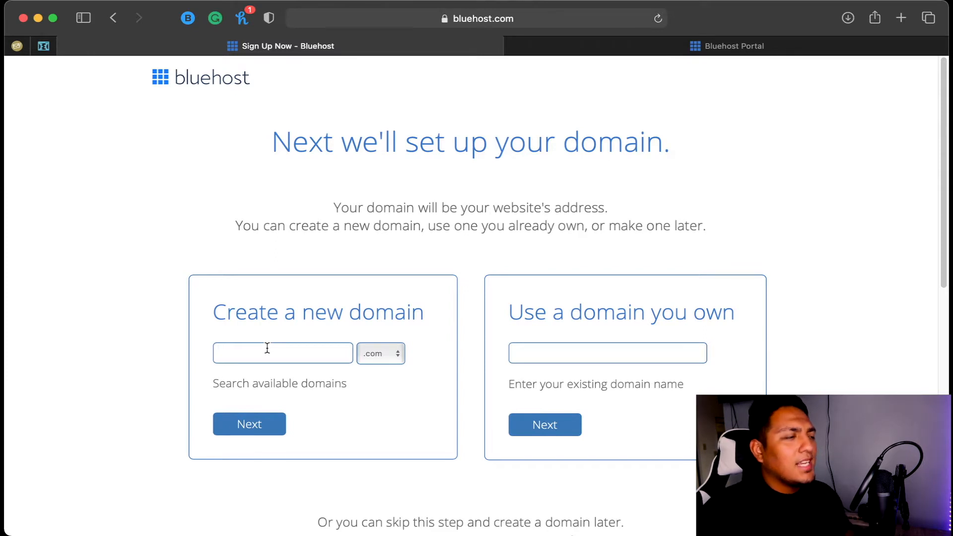
Step: Enter SergReview as the new domain name with the .com extension and submit it
text(SergReview)
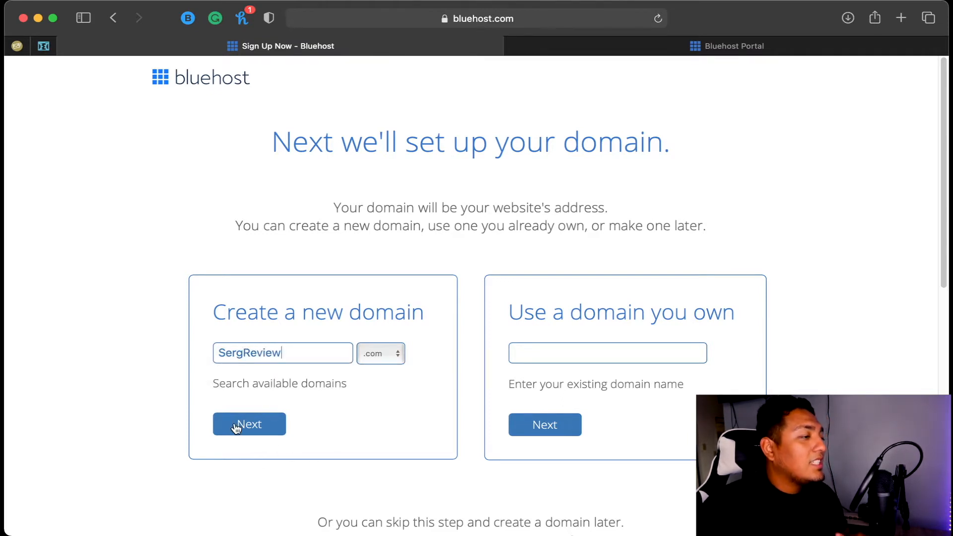
click(395, 353)
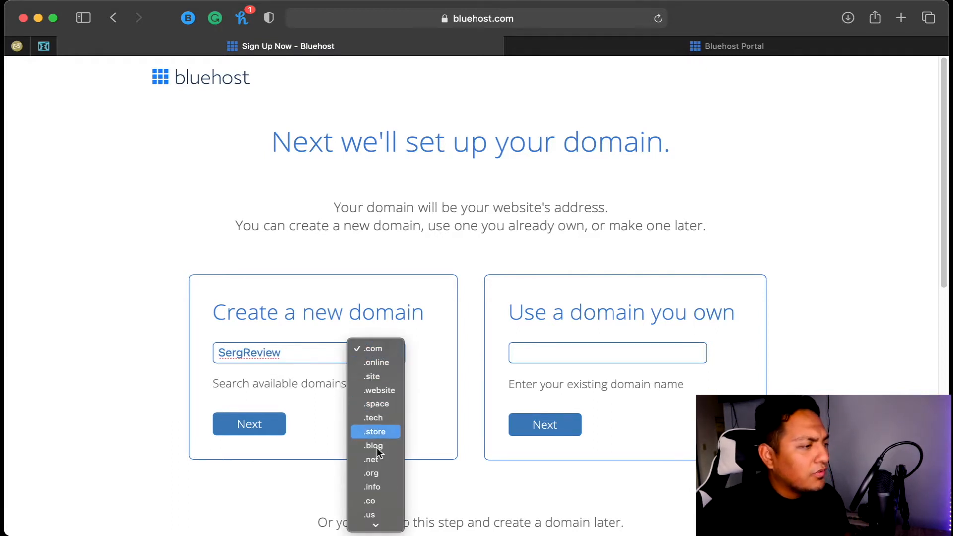
click(313, 419)
click(256, 430)
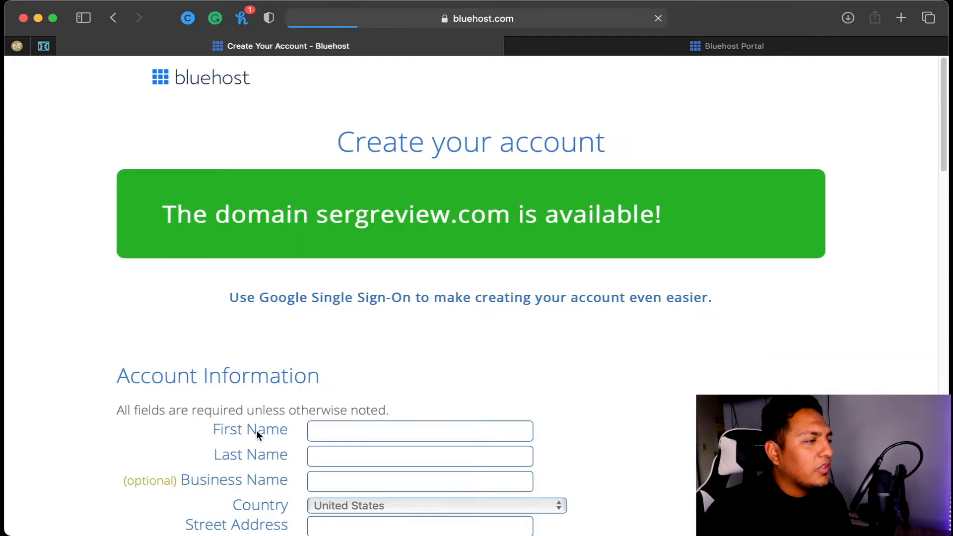
Step: Dismiss the special sign-up offer and the rewards pop-up on the account creation page
scroll(341, 442, down, 5)
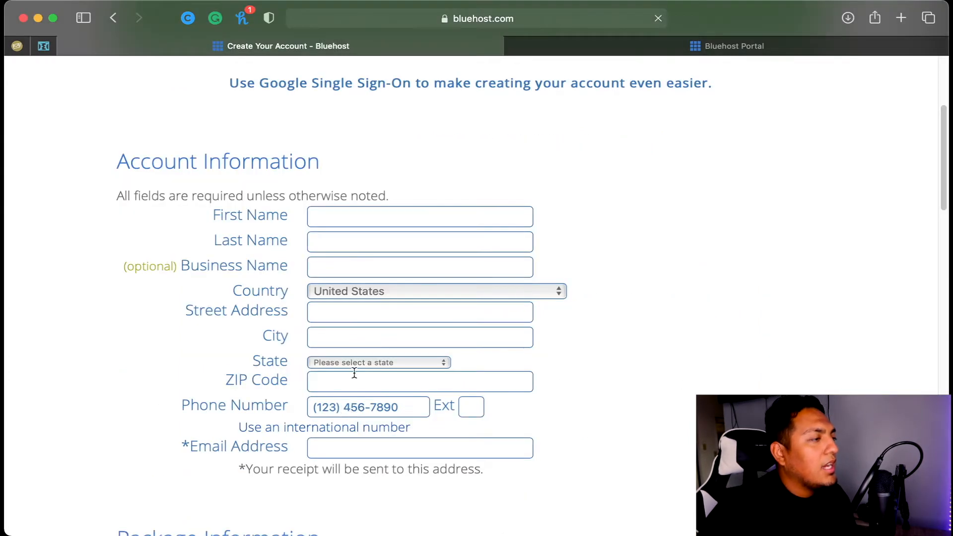
scroll(464, 88, up, 5)
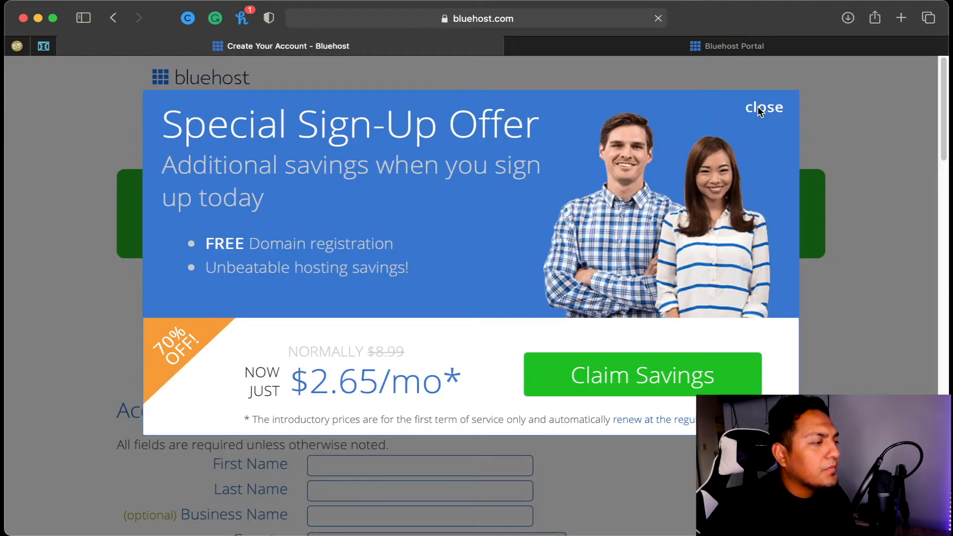
click(759, 108)
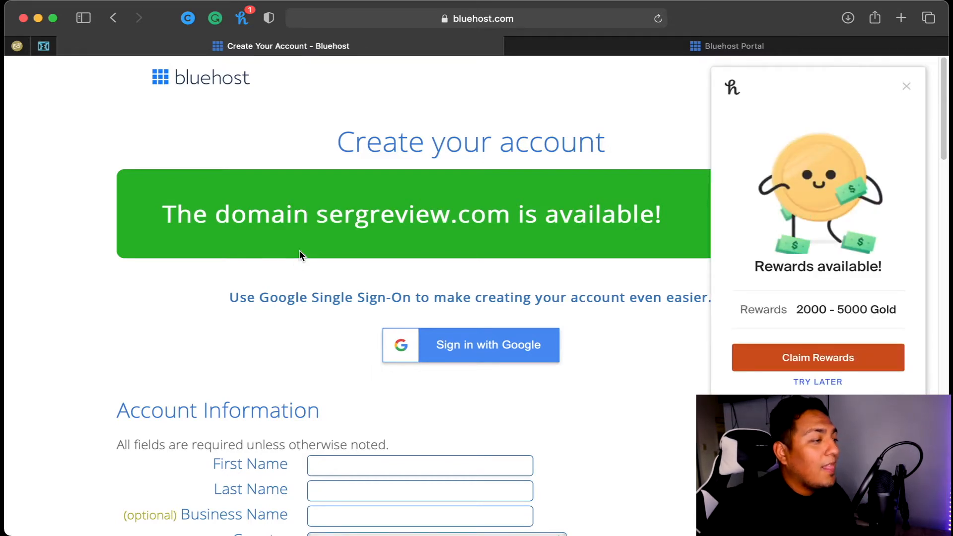
click(906, 87)
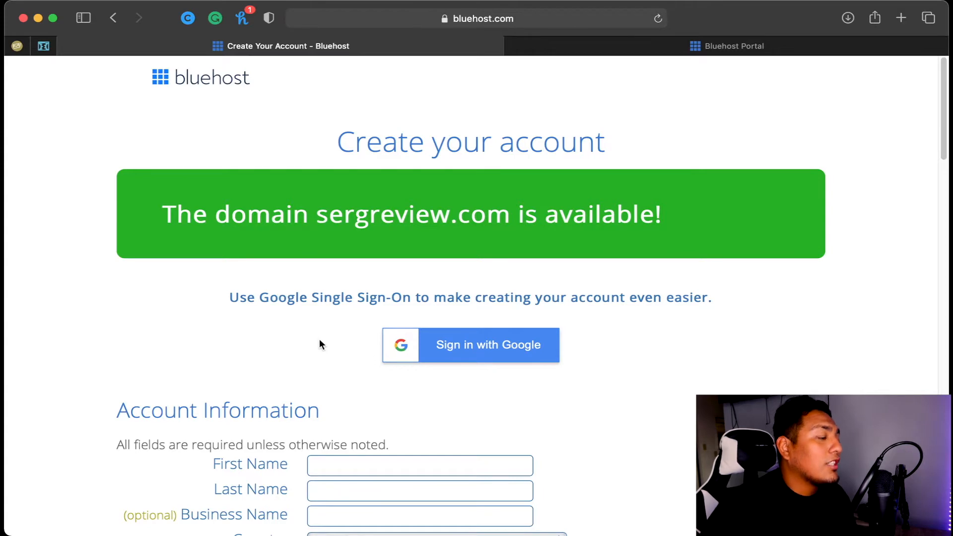
Step: Examine the Account Information section to see which personal, address and contact details the sign-up requires
scroll(320, 344, down, 1)
scroll(320, 341, down, 1)
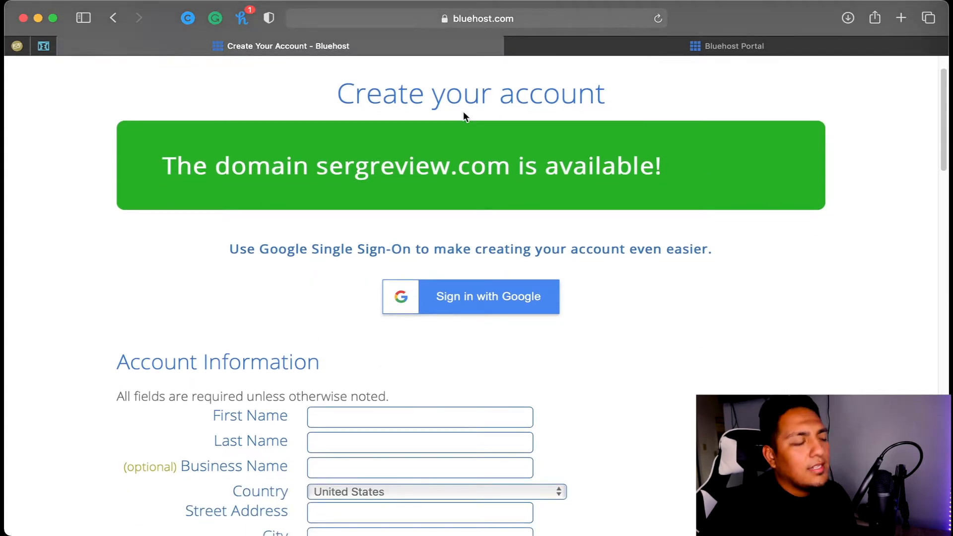
scroll(358, 313, up, 2)
scroll(359, 311, down, 8)
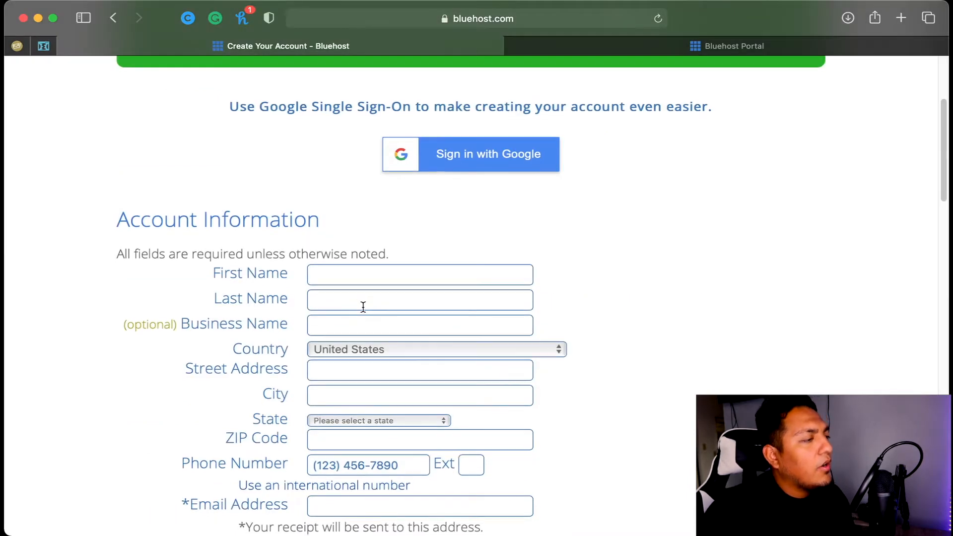
click(363, 241)
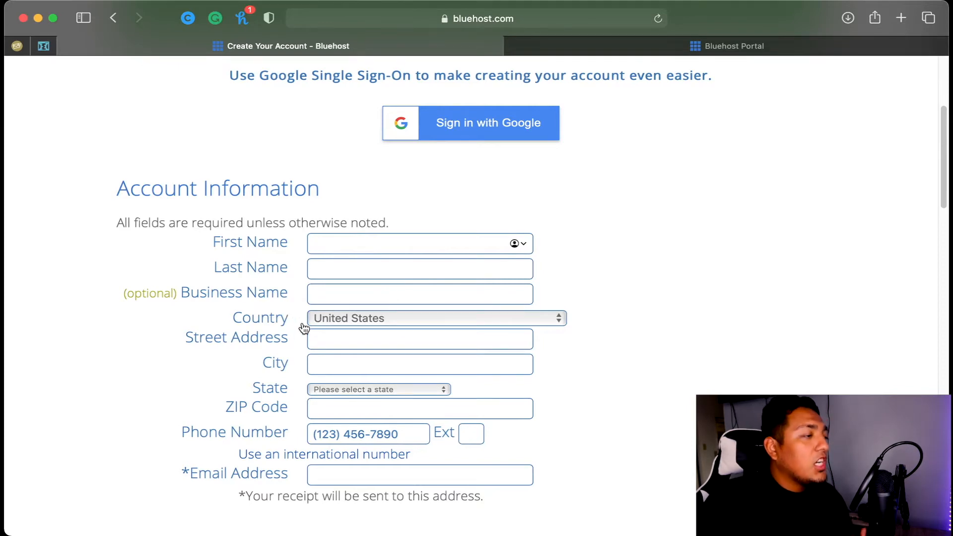
scroll(302, 327, down, 2)
scroll(302, 326, down, 1)
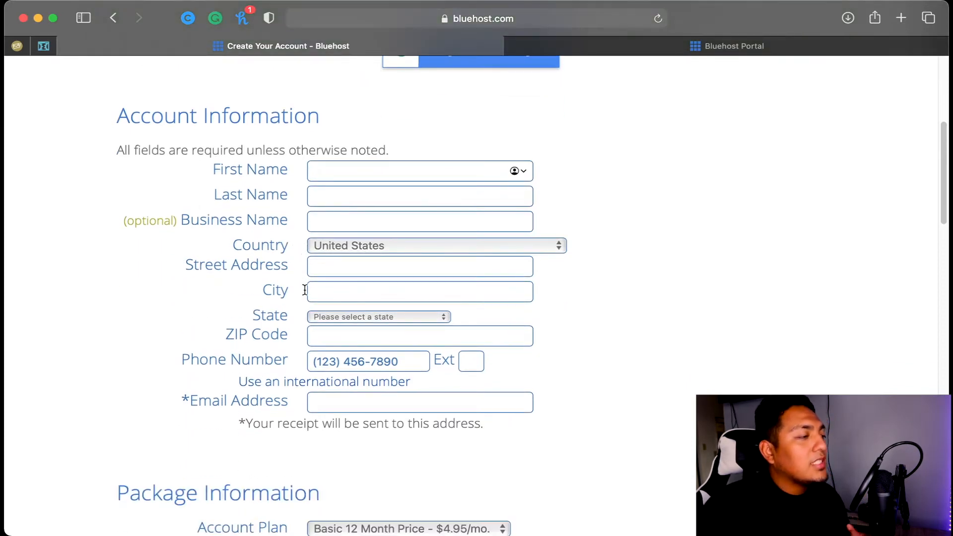
scroll(305, 303, down, 1)
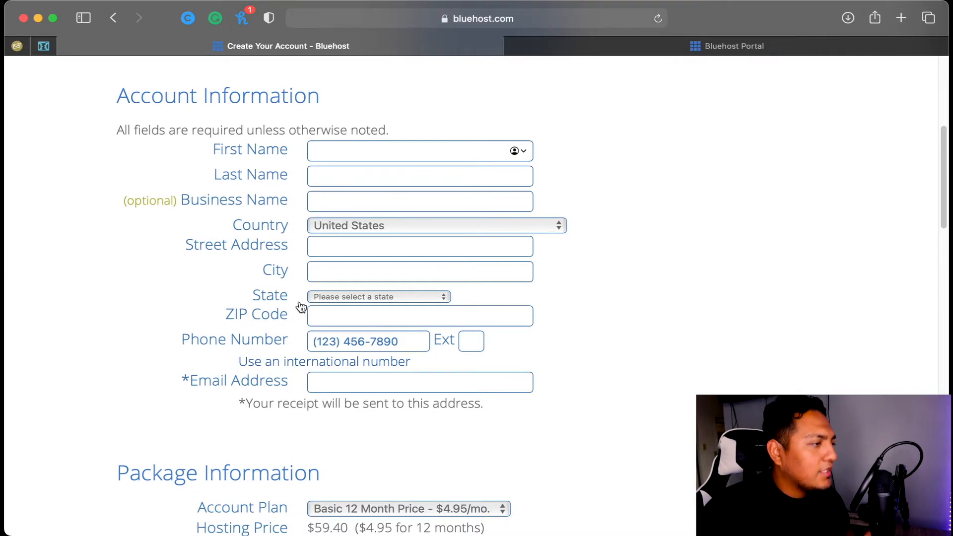
scroll(304, 337, down, 1)
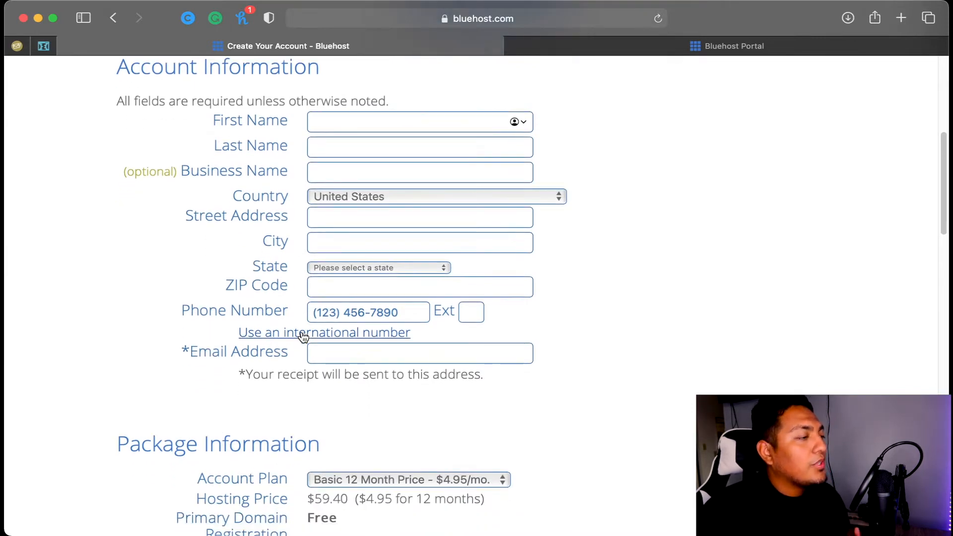
scroll(293, 337, down, 2)
scroll(290, 337, down, 3)
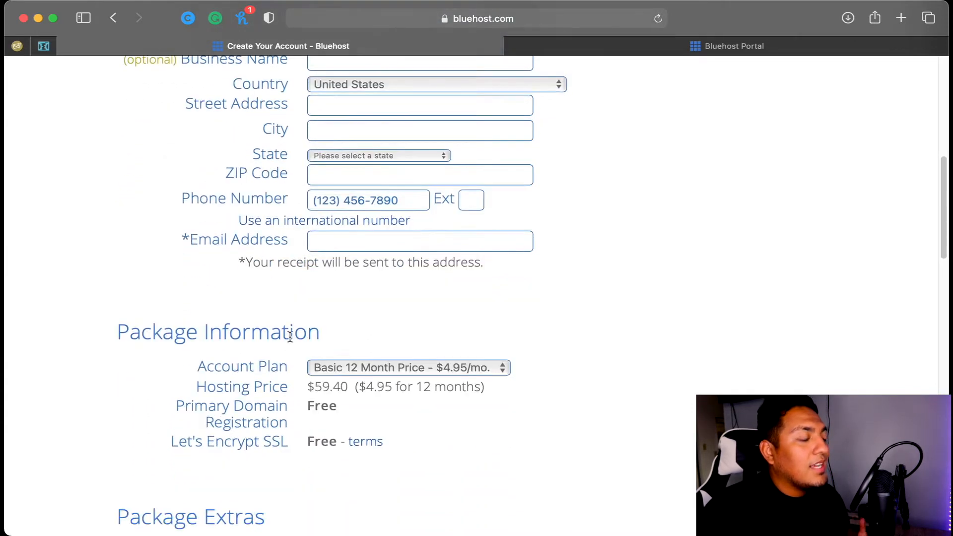
scroll(290, 336, down, 4)
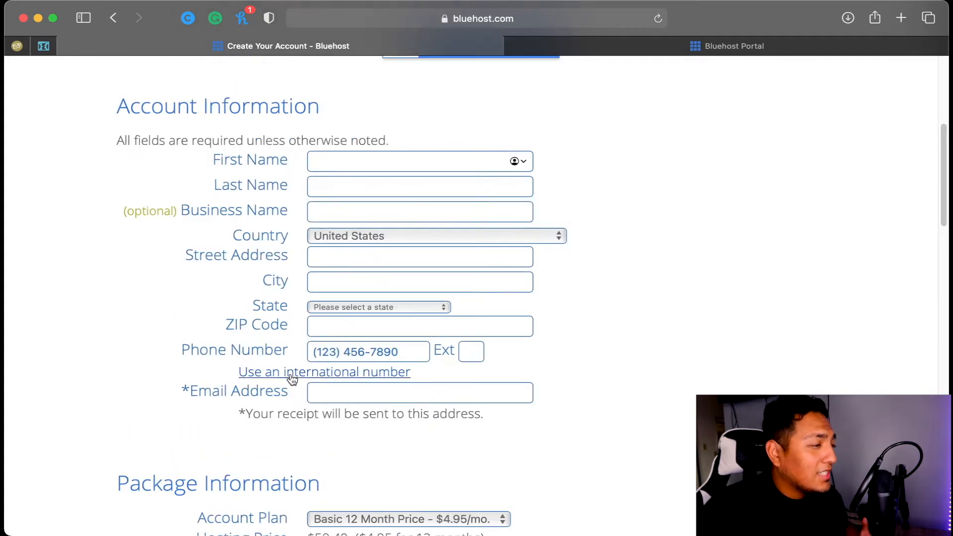
scroll(330, 436, down, 3)
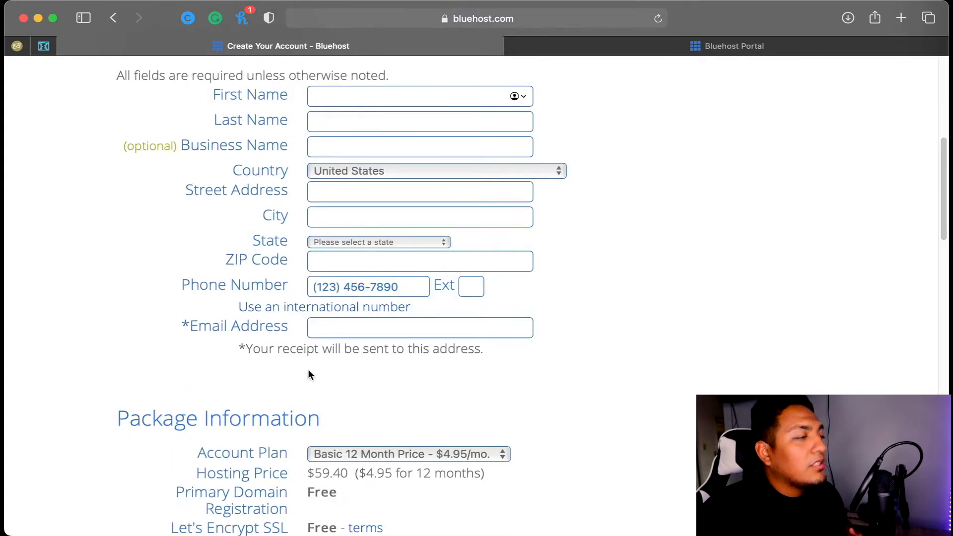
scroll(318, 358, up, 1)
scroll(363, 321, down, 1)
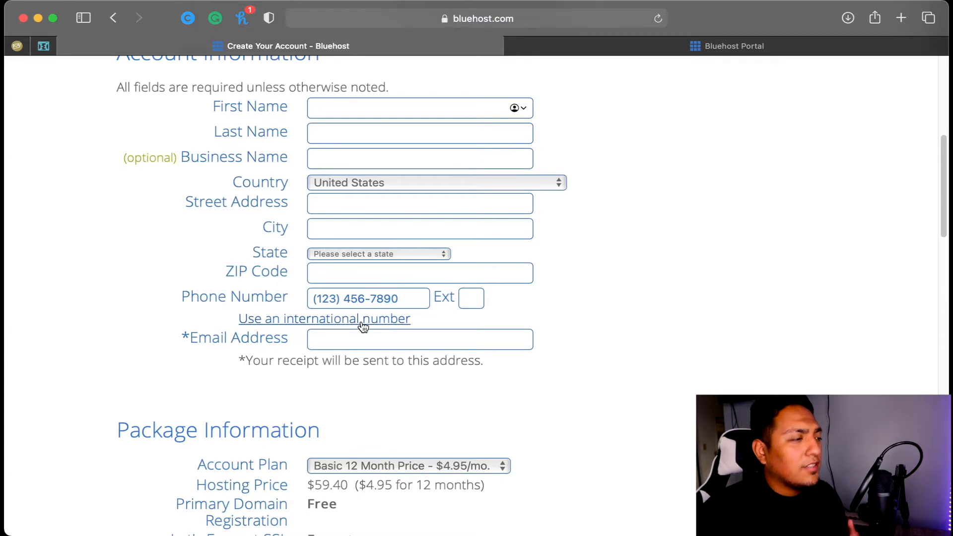
scroll(352, 351, up, 1)
Step: Switch the account plan to Basic 36 Month to compare the hosting price, and set it back to Basic 12 Month
scroll(351, 351, down, 3)
scroll(348, 347, down, 3)
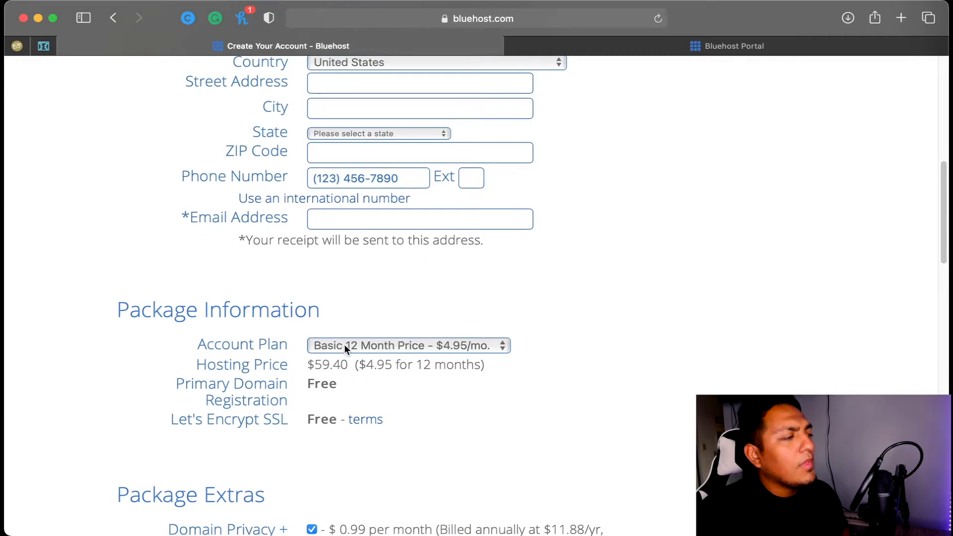
scroll(328, 338, down, 1)
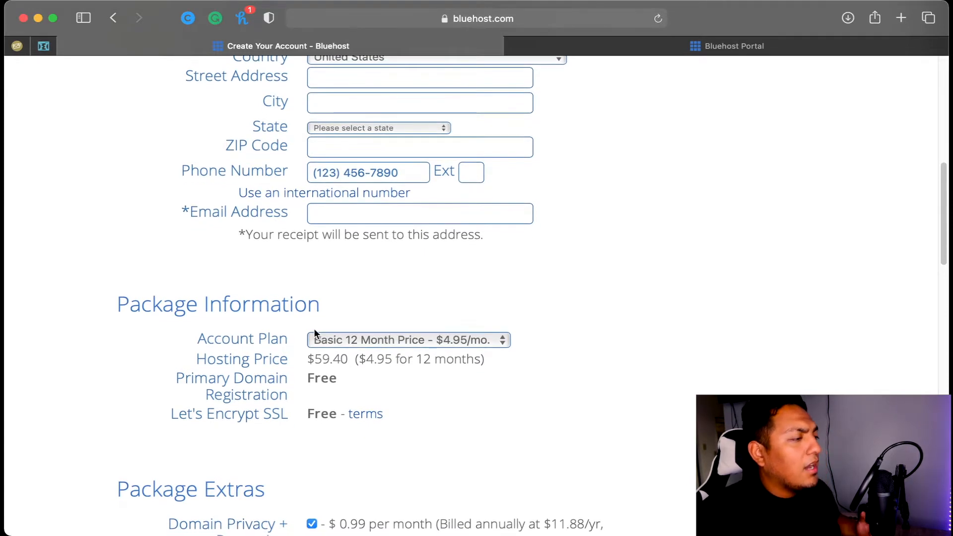
scroll(316, 332, down, 1)
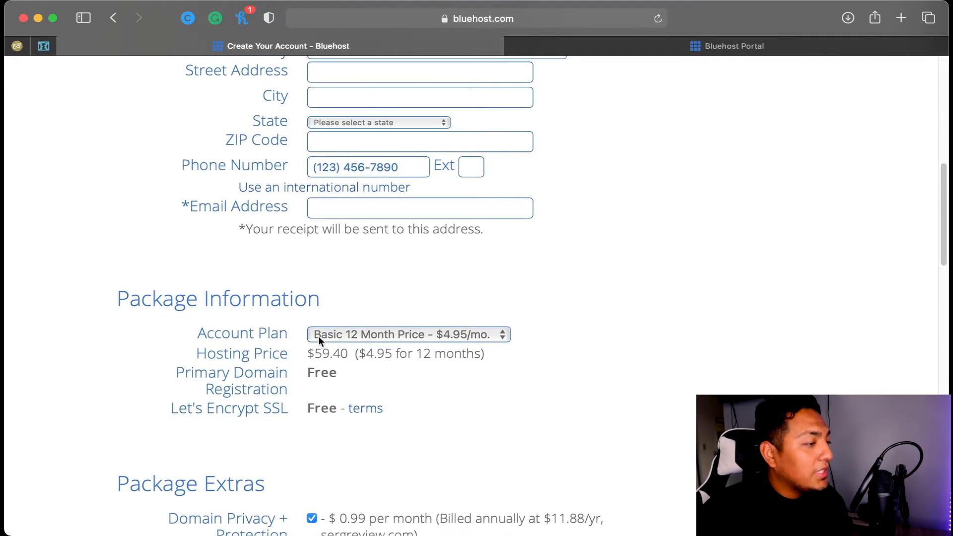
click(333, 334)
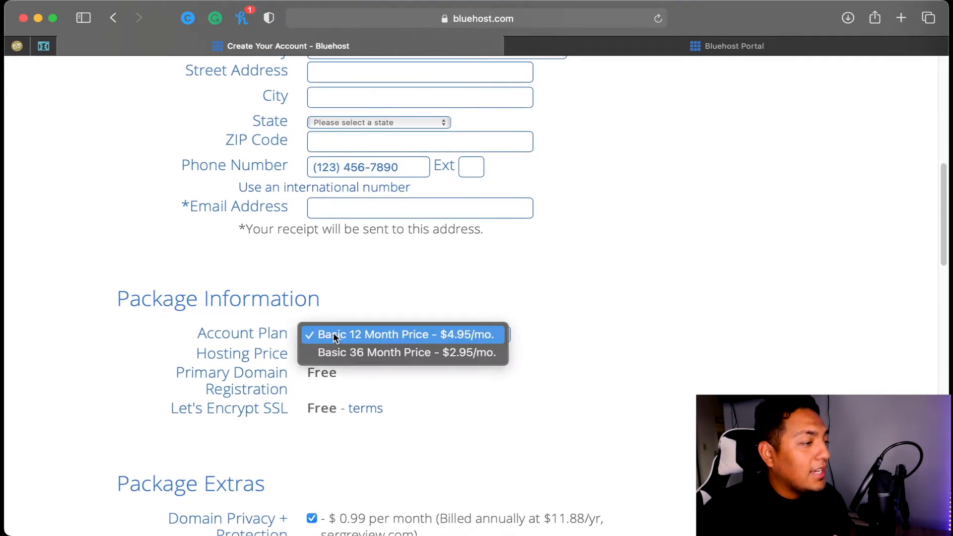
click(353, 354)
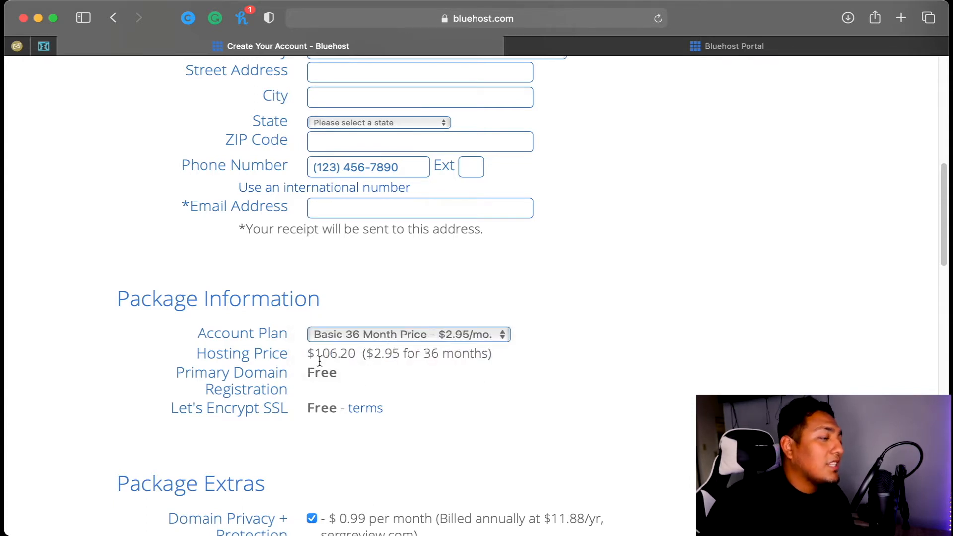
click(394, 336)
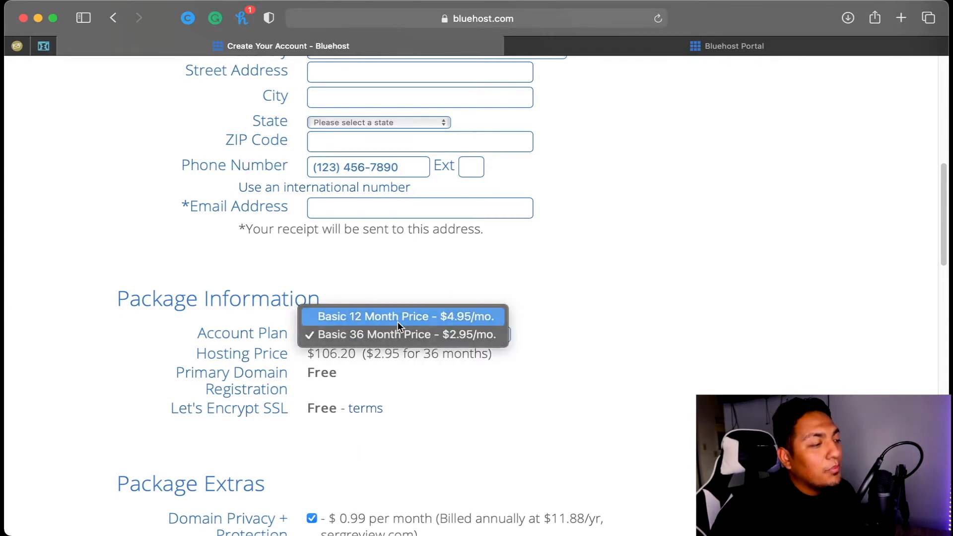
click(397, 320)
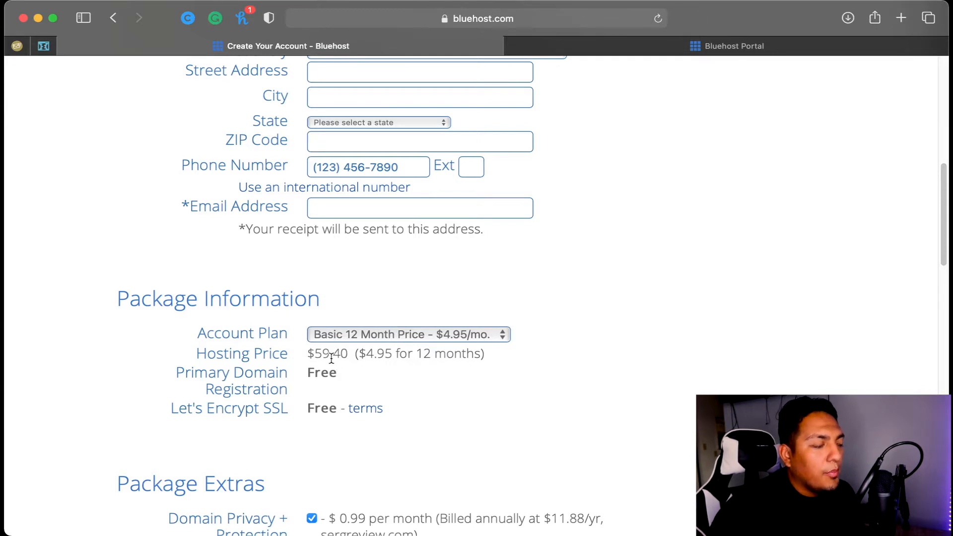
Step: Check the website's connection security information and close it
scroll(344, 367, down, 3)
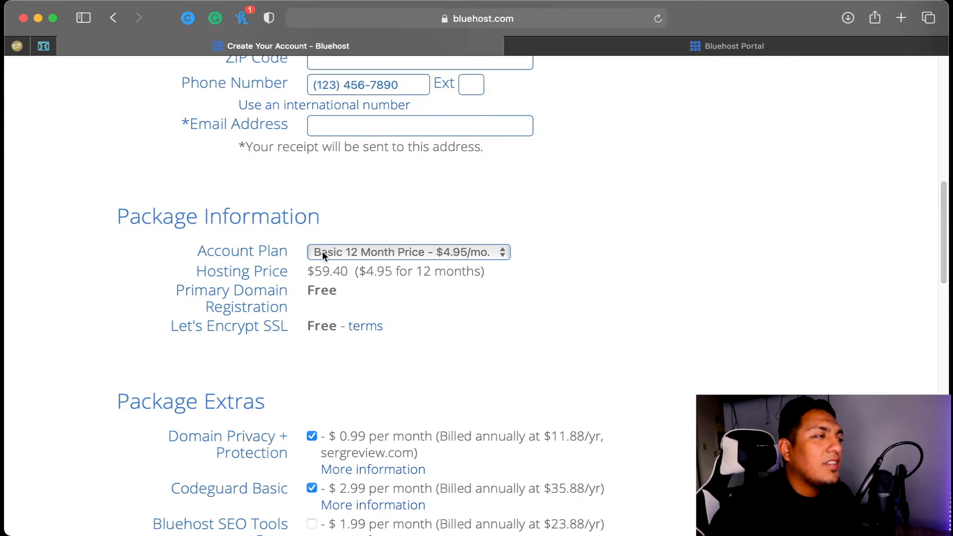
click(444, 19)
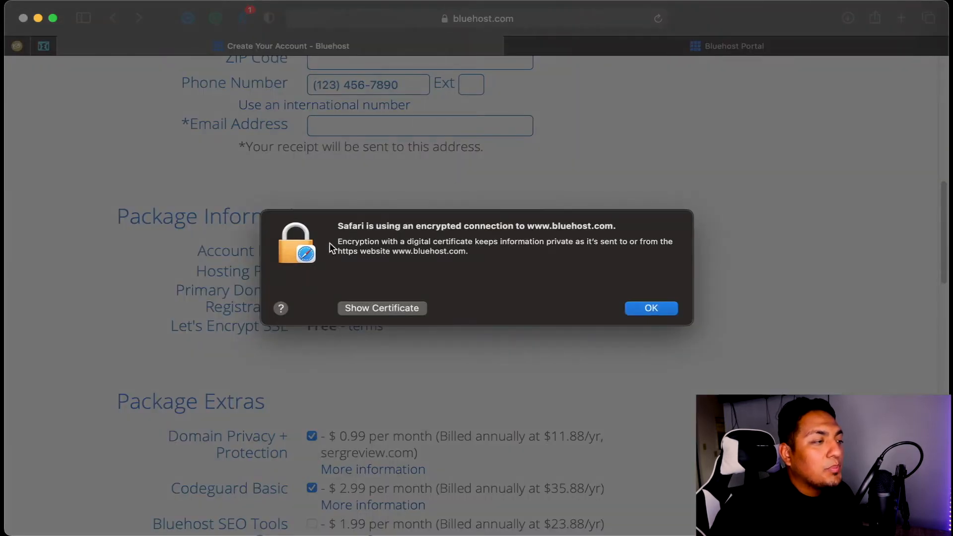
click(652, 308)
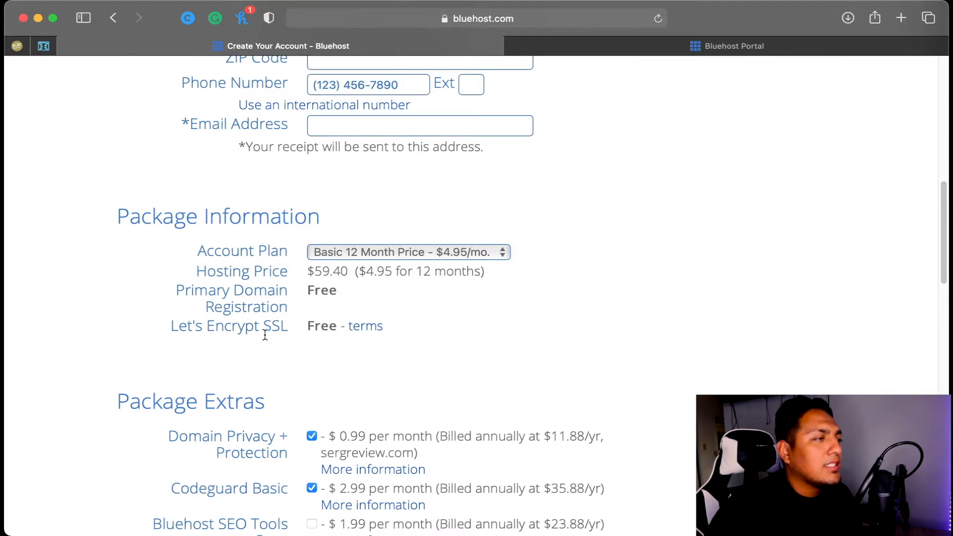
Step: Remove the Codeguard Basic, Domain Privacy + Protection and SiteLock Security package extras, and add Domain Privacy + Protection back
scroll(362, 361, down, 4)
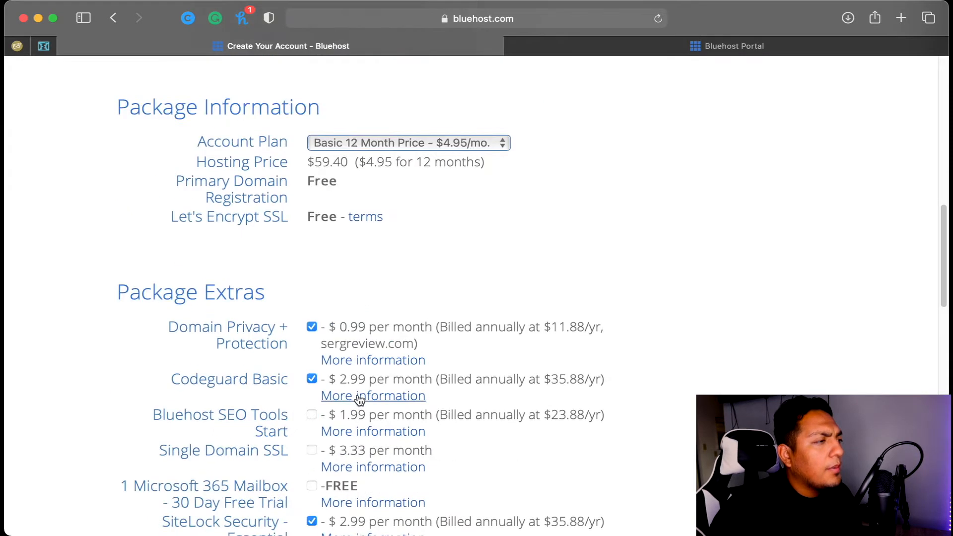
scroll(357, 396, up, 6)
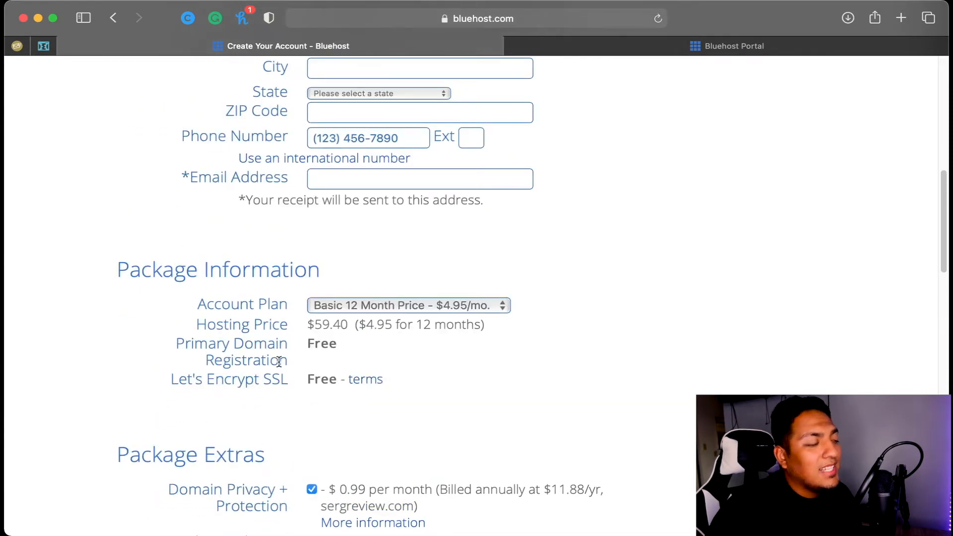
scroll(305, 391, down, 3)
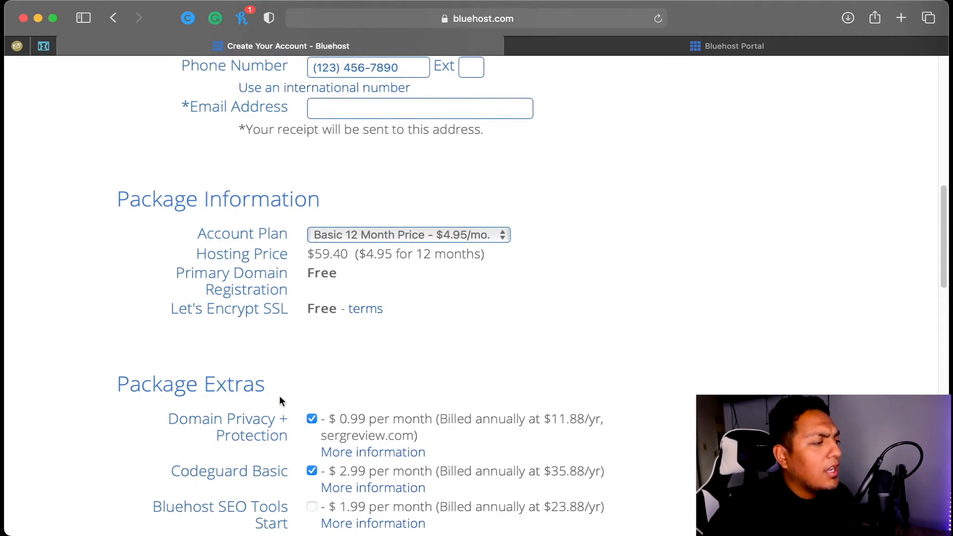
scroll(280, 406, down, 2)
scroll(288, 408, down, 1)
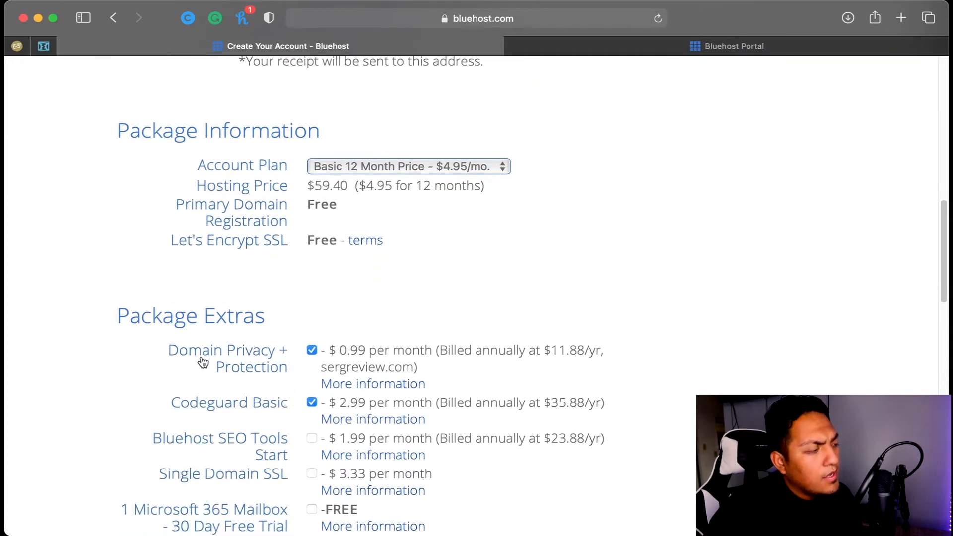
click(312, 402)
click(312, 350)
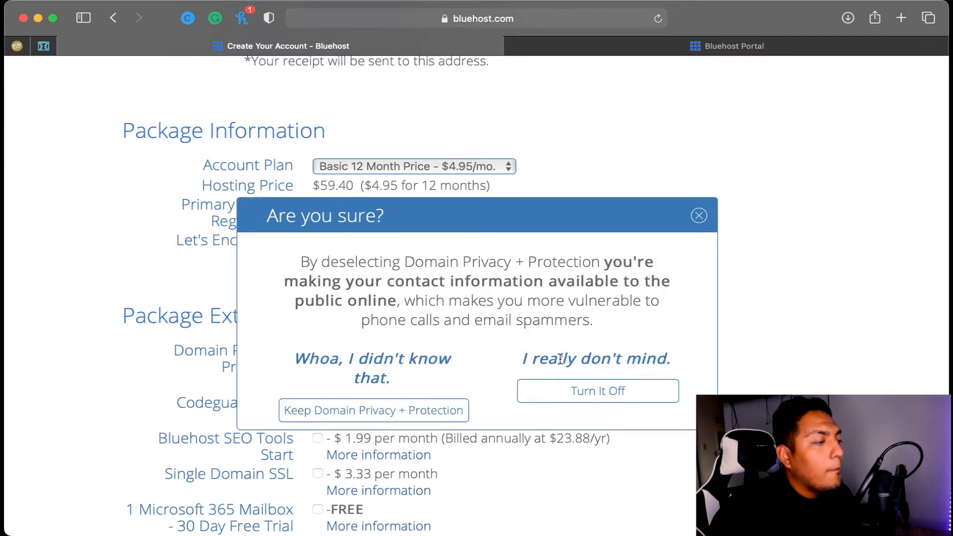
click(705, 214)
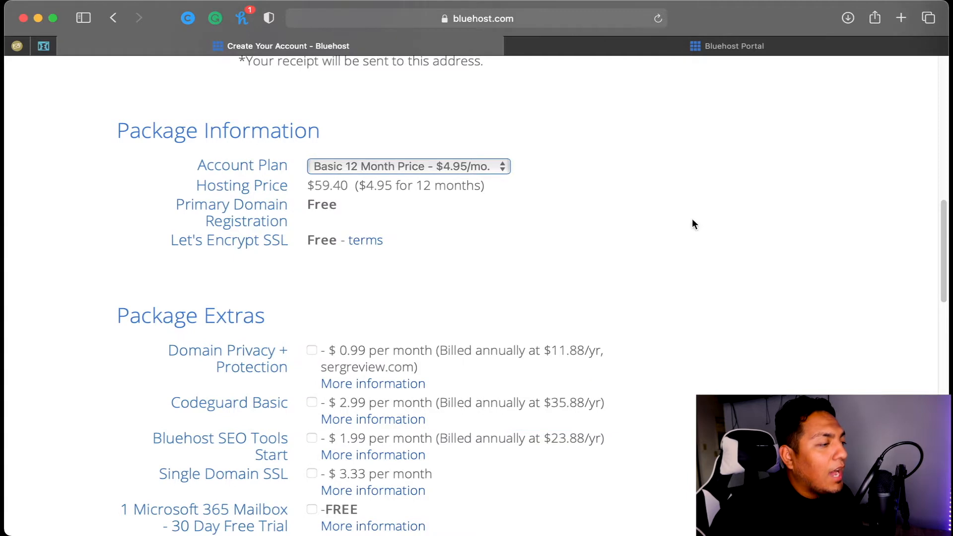
scroll(415, 389, down, 5)
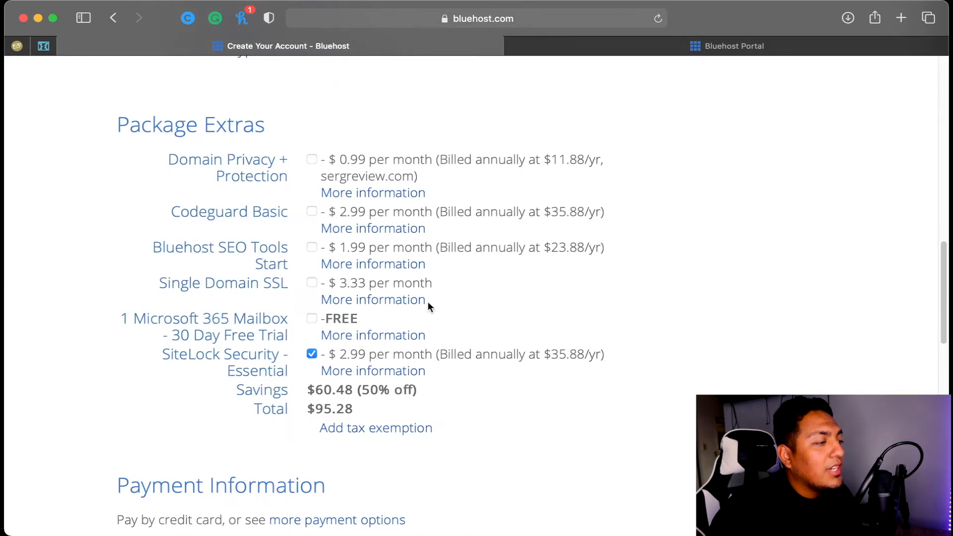
click(312, 353)
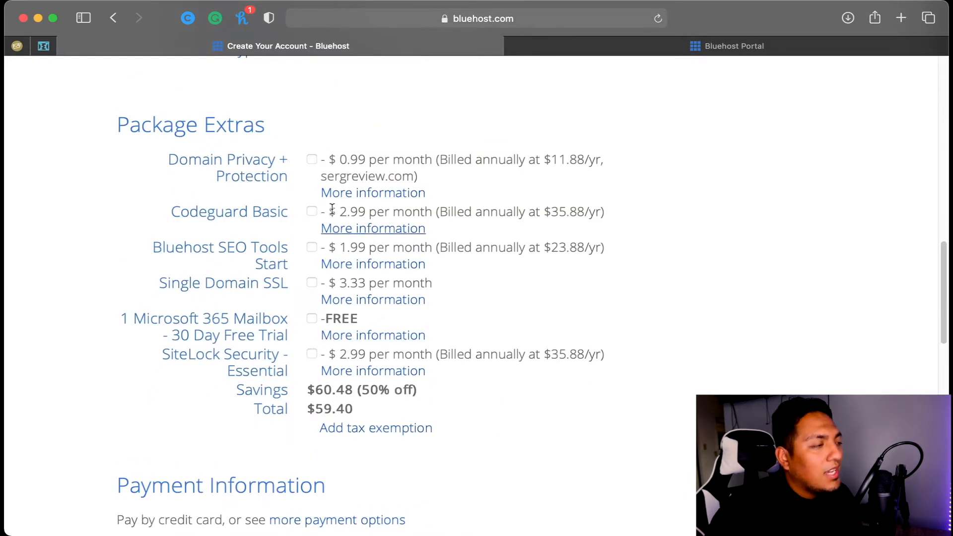
click(312, 159)
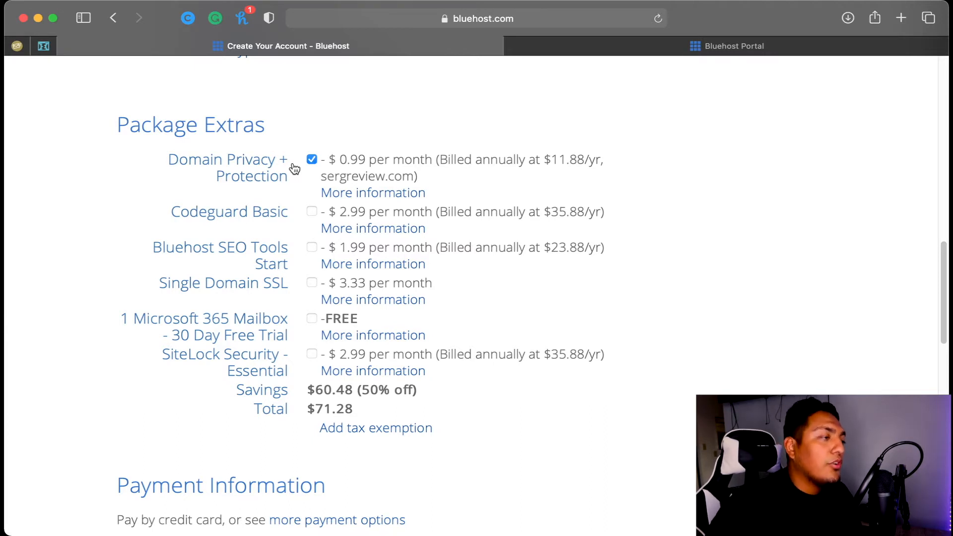
Step: Examine the order total, the payment fields, the Auto Renewal Terms and the agreement checkbox above the submission
scroll(323, 171, down, 1)
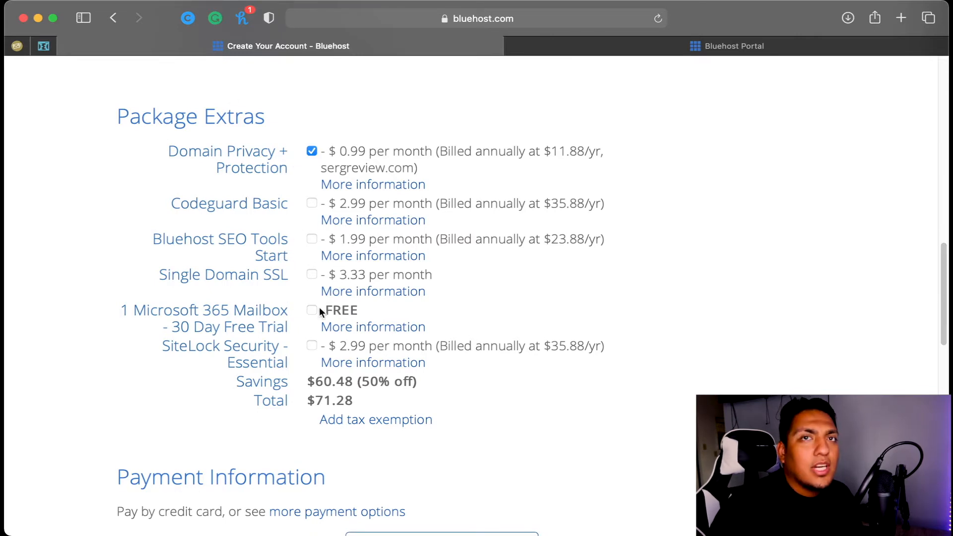
scroll(367, 318, down, 5)
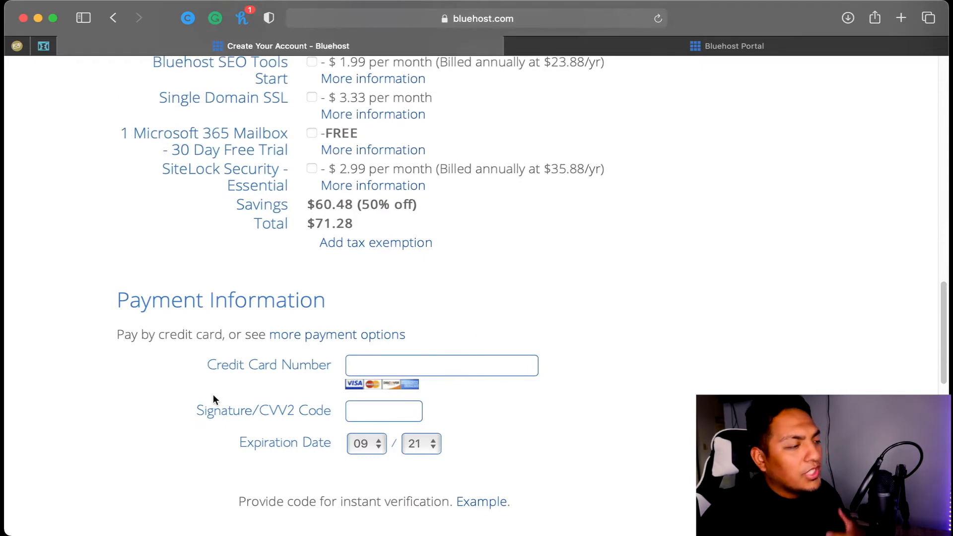
scroll(414, 407, down, 8)
scroll(393, 402, up, 10)
scroll(354, 379, down, 2)
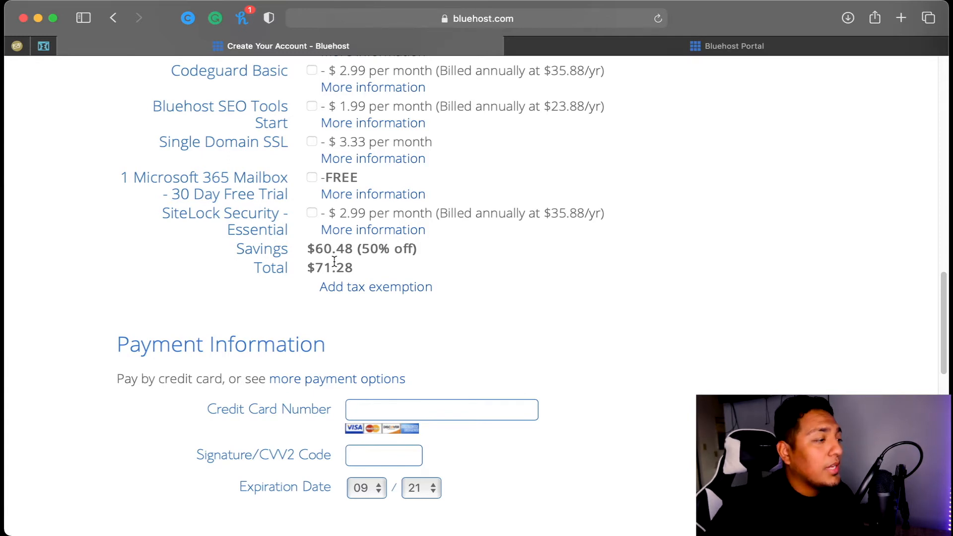
scroll(388, 238, down, 5)
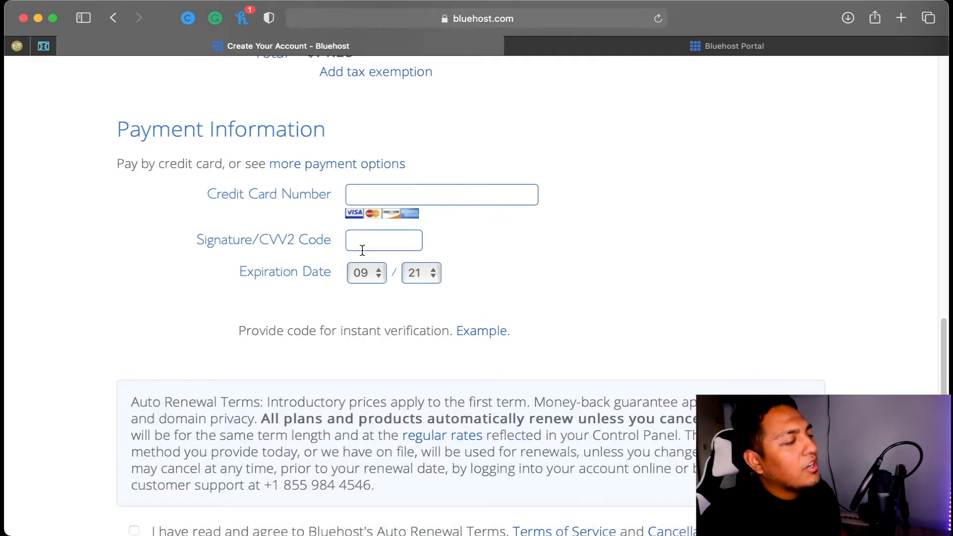
scroll(362, 250, down, 6)
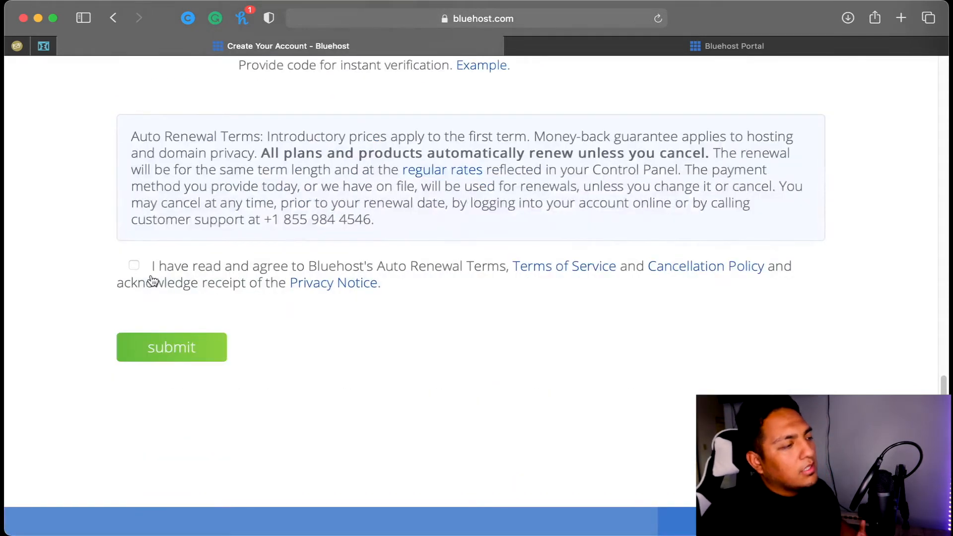
scroll(158, 280, down, 1)
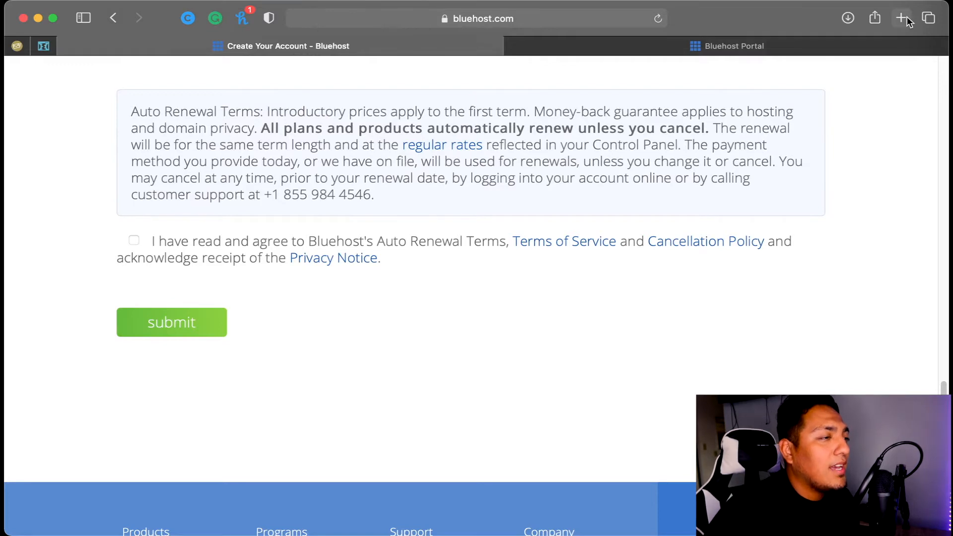
Step: Switch to the Bluehost Portal page and compare the WordPress and Bluehost Website Builder options, including the FAQs
click(758, 49)
scroll(437, 229, up, 3)
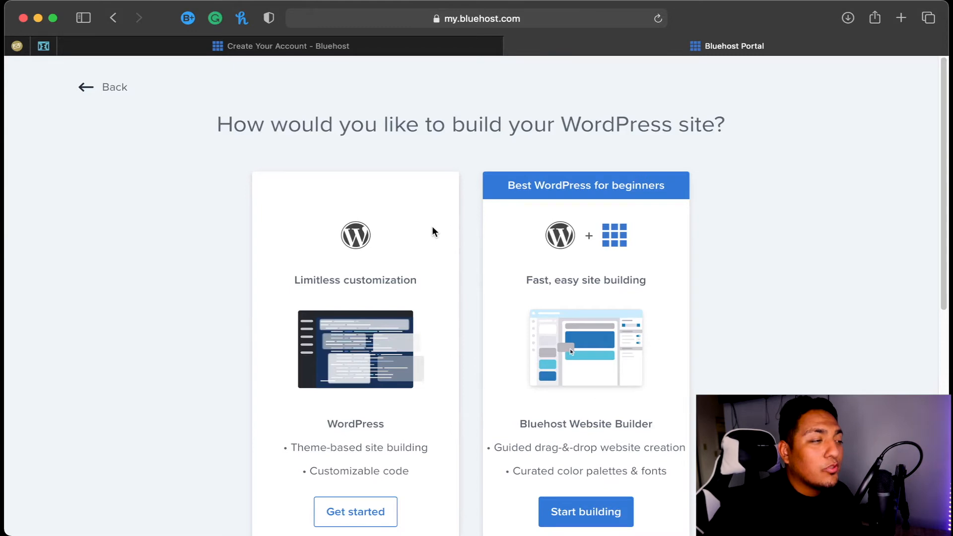
scroll(429, 226, down, 1)
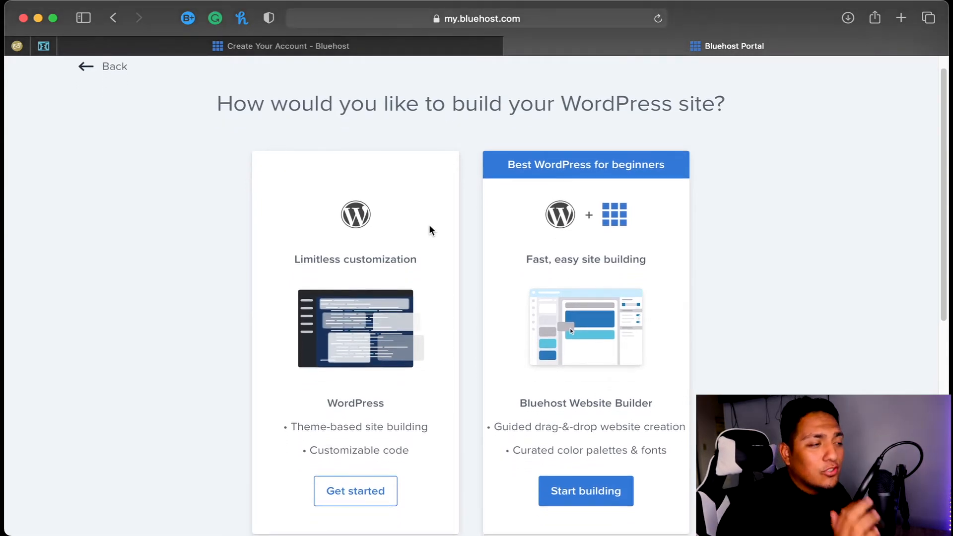
scroll(416, 248, down, 4)
scroll(416, 254, up, 4)
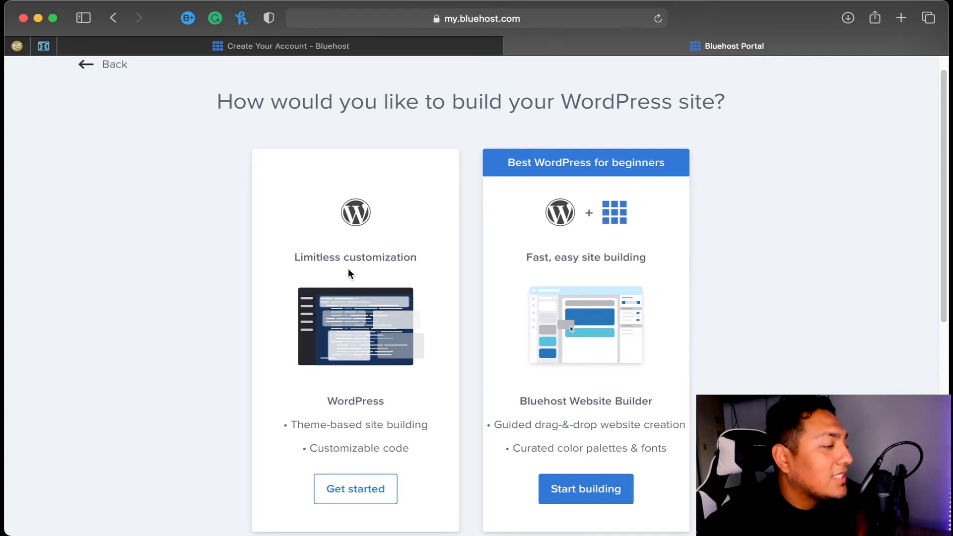
scroll(349, 272, down, 3)
scroll(349, 272, up, 4)
scroll(333, 292, down, 5)
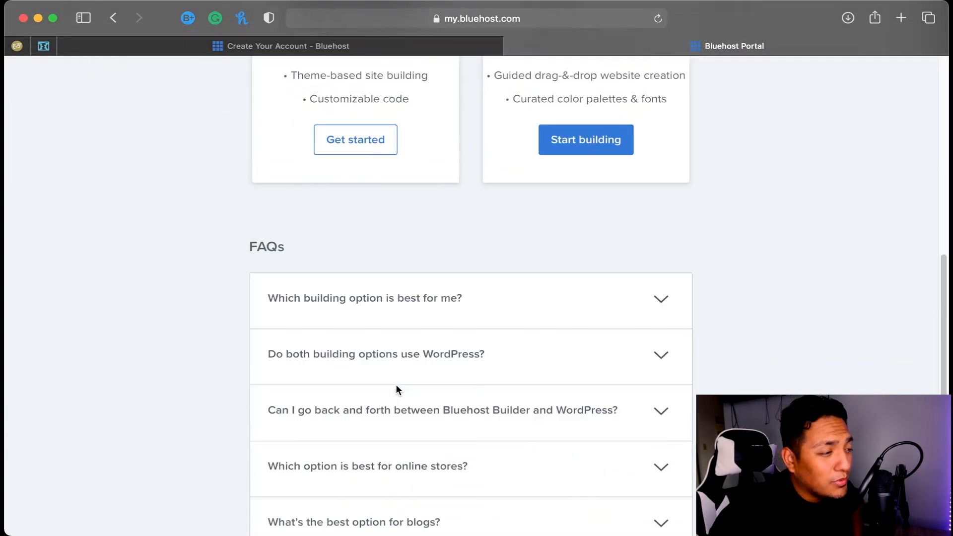
scroll(402, 342, up, 3)
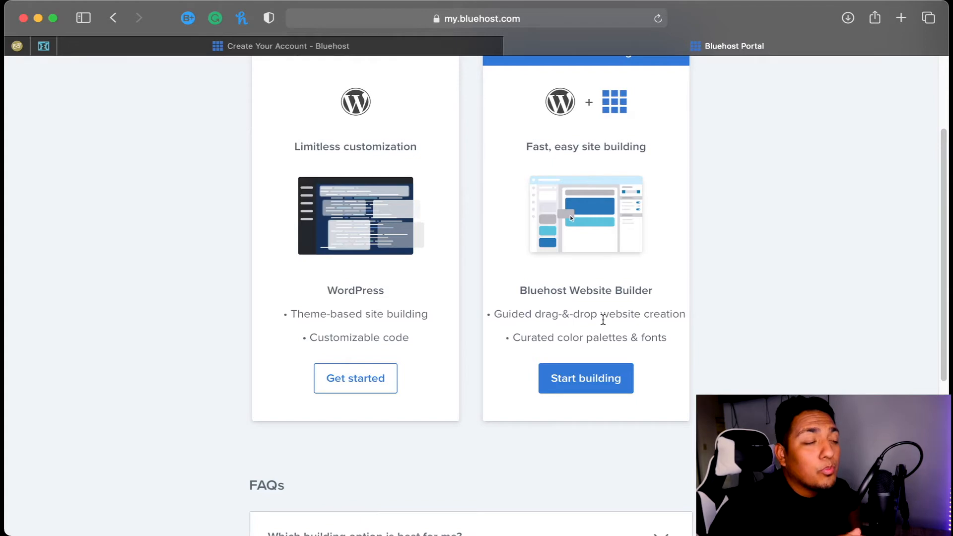
scroll(599, 320, up, 3)
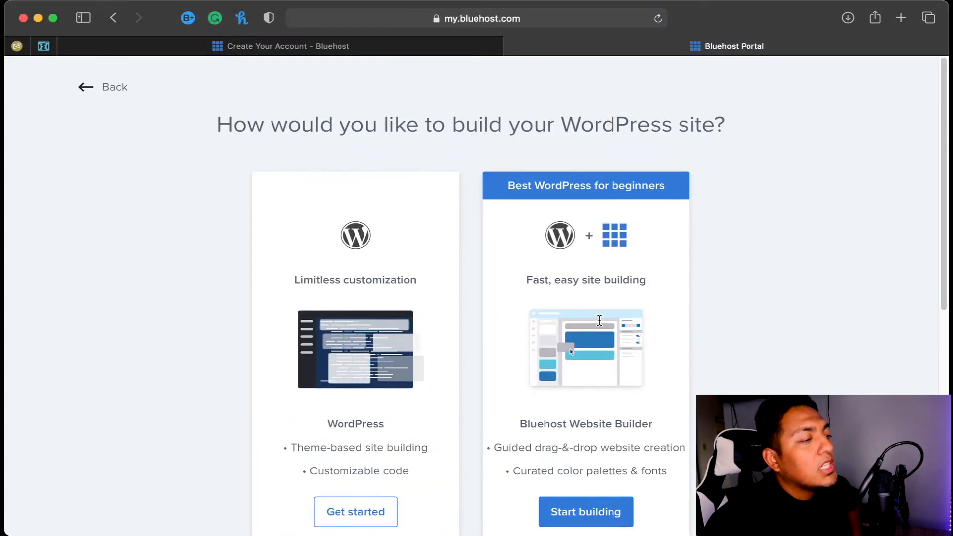
scroll(598, 324, down, 4)
scroll(493, 278, up, 2)
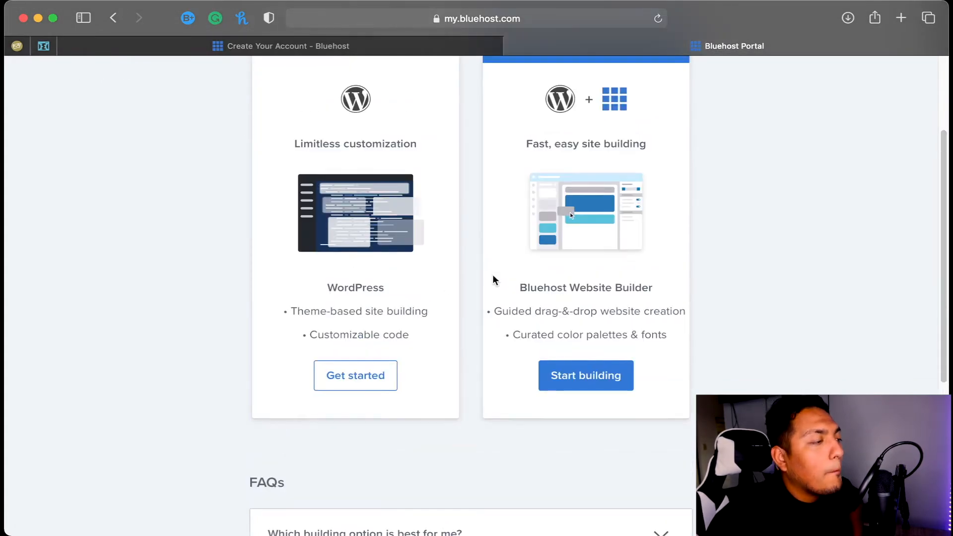
scroll(463, 284, up, 1)
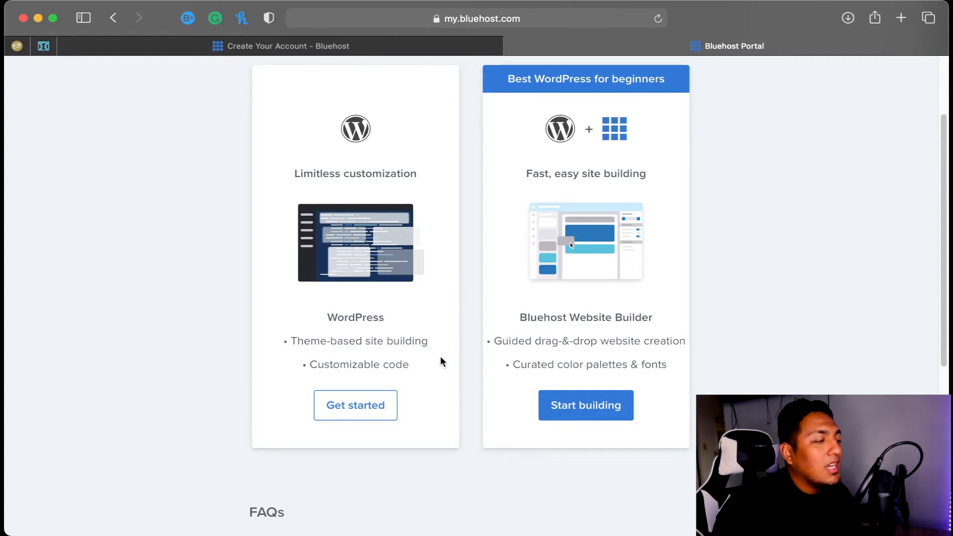
Step: Start a new site with the WordPress option, name it SERG REVEIWS, leave the tagline empty and continue
click(364, 407)
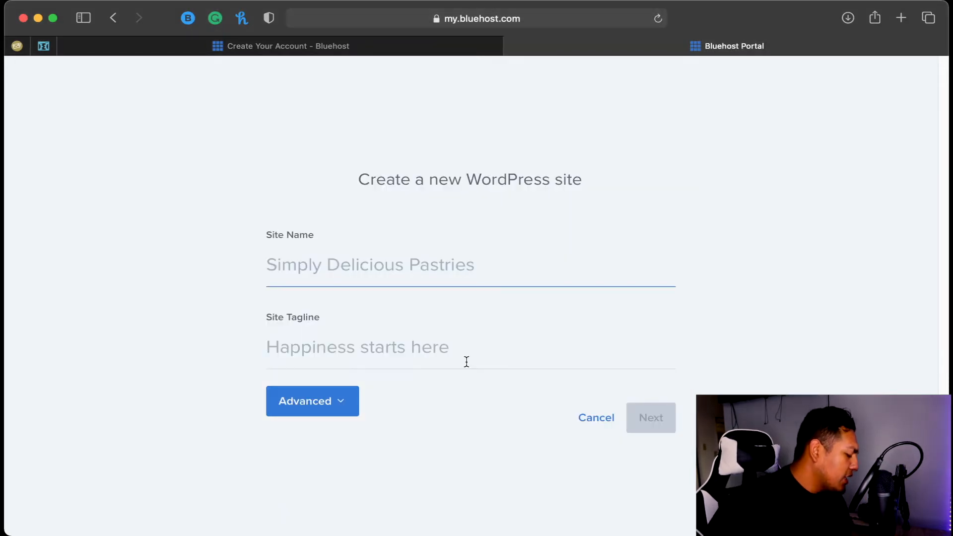
text(Serg)
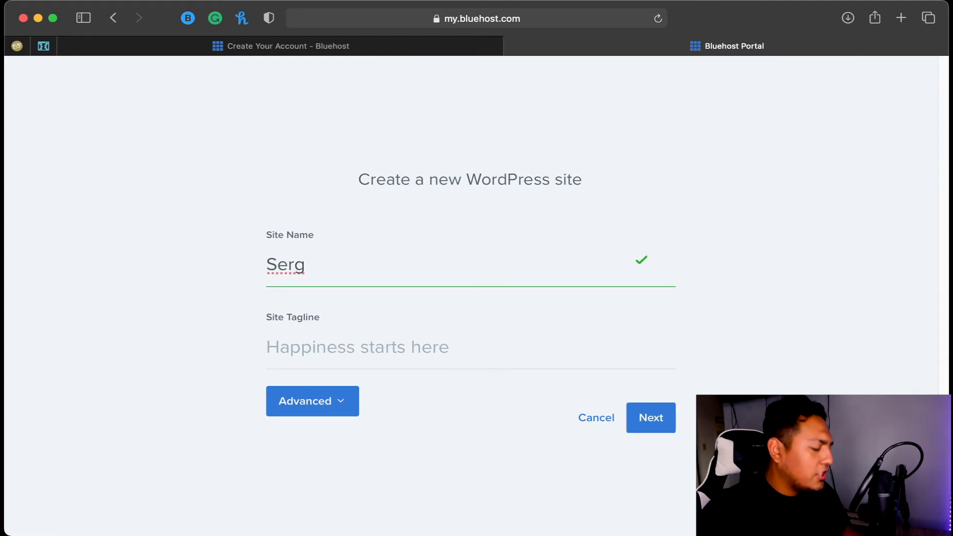
text( m)
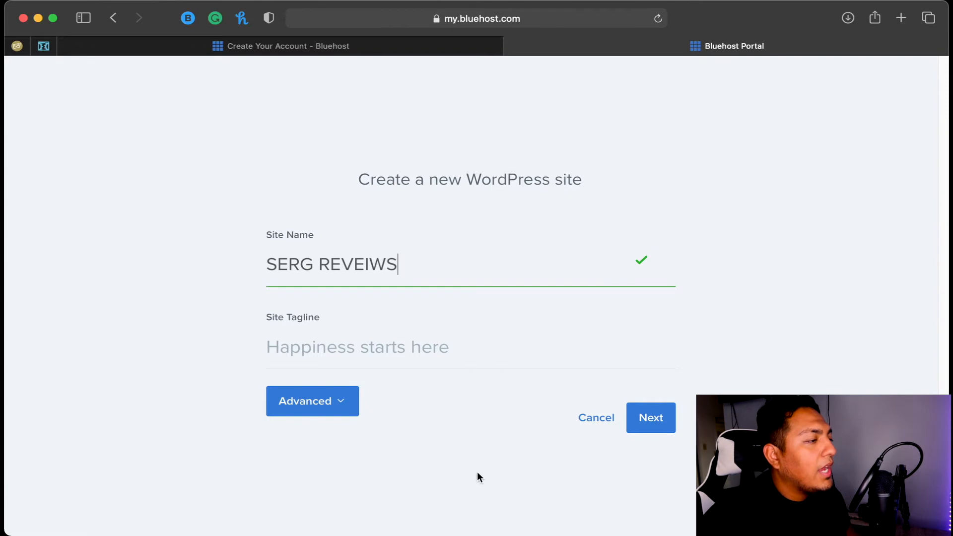
click(436, 345)
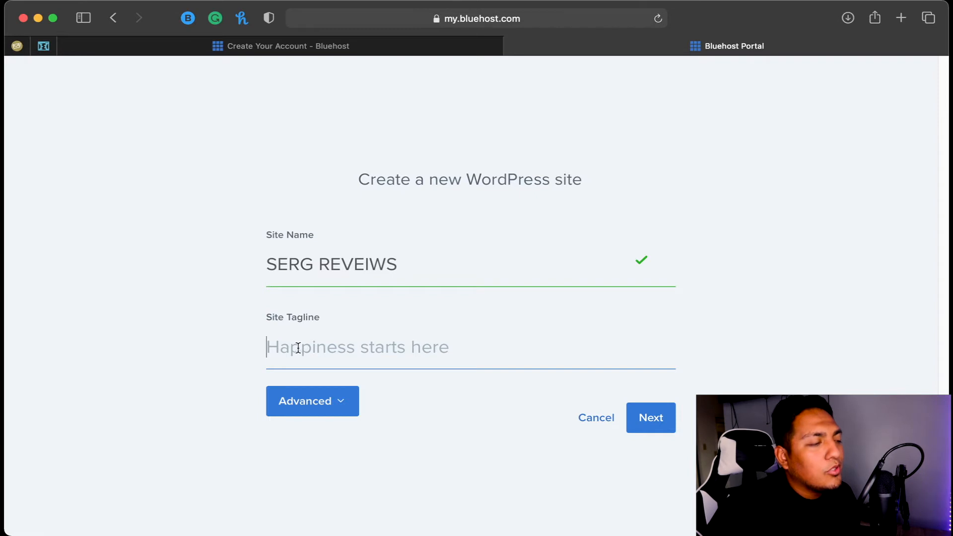
click(654, 425)
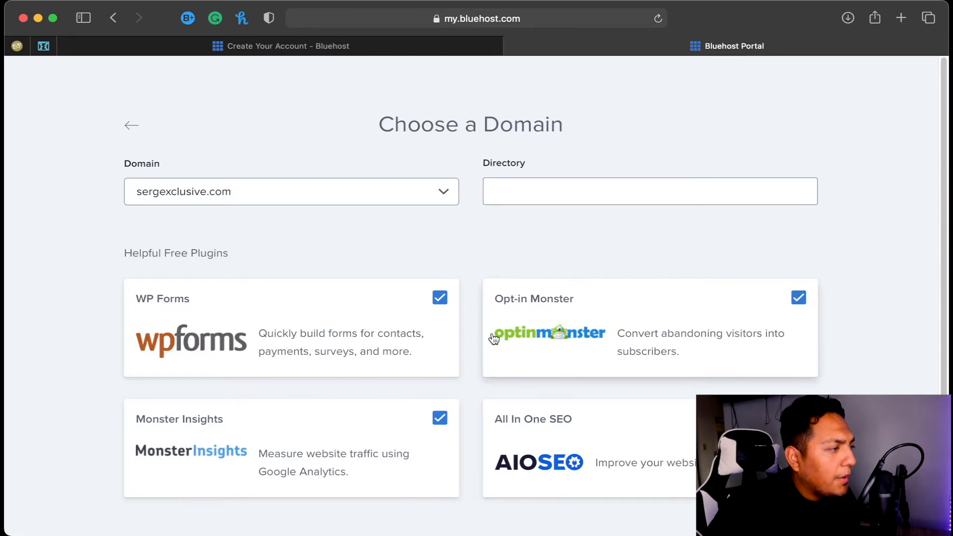
Step: Assign the sergaffiliate.com domain to the site, deselect all four free plugins and continue to the WordPress admin
click(394, 200)
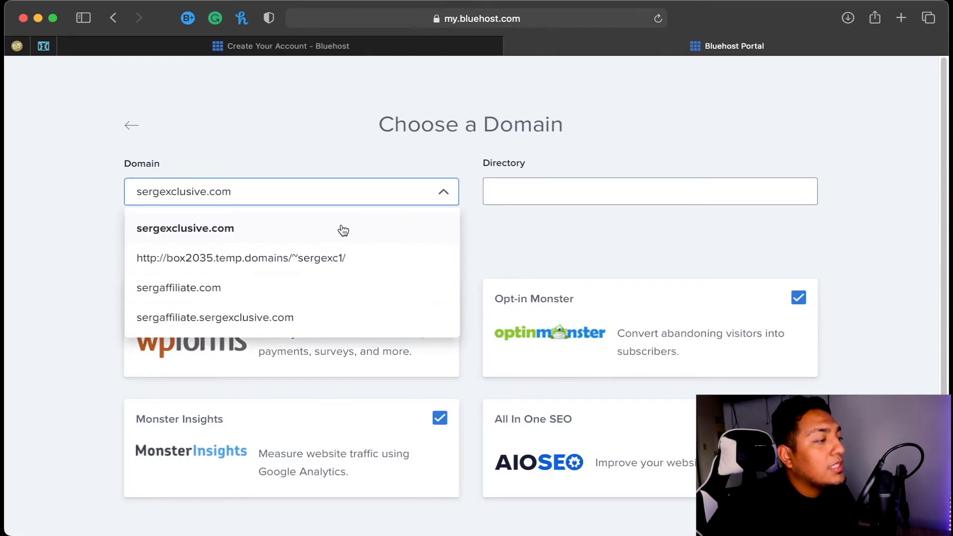
click(334, 289)
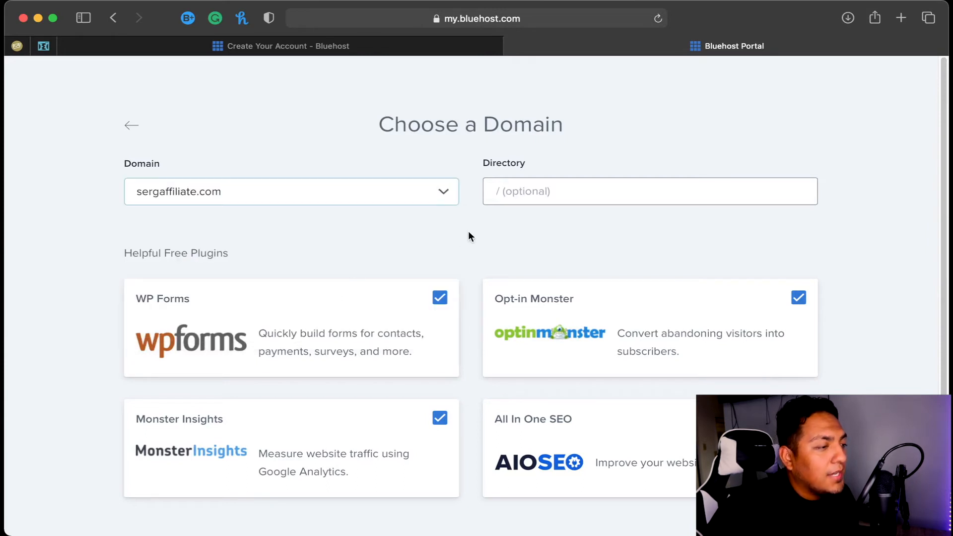
scroll(464, 238, down, 1)
click(437, 266)
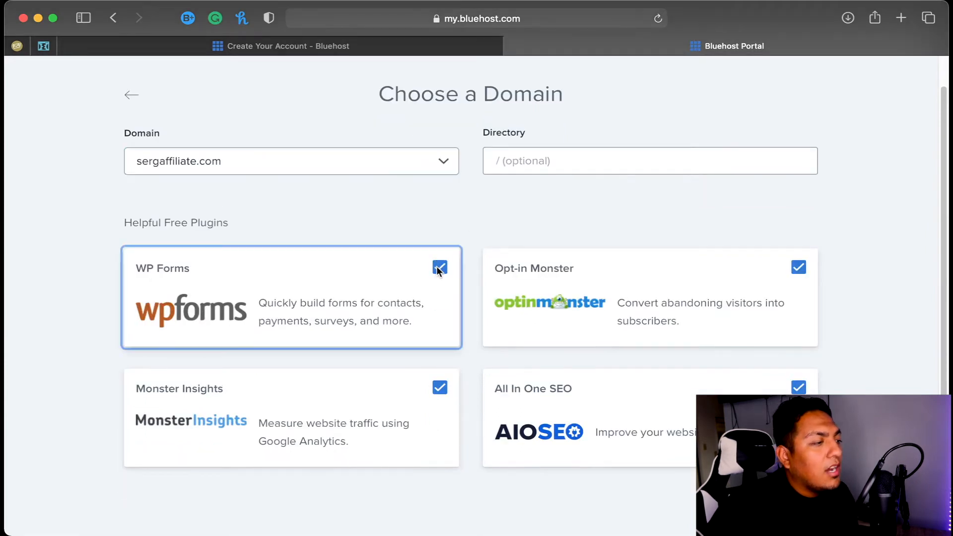
click(439, 389)
click(798, 387)
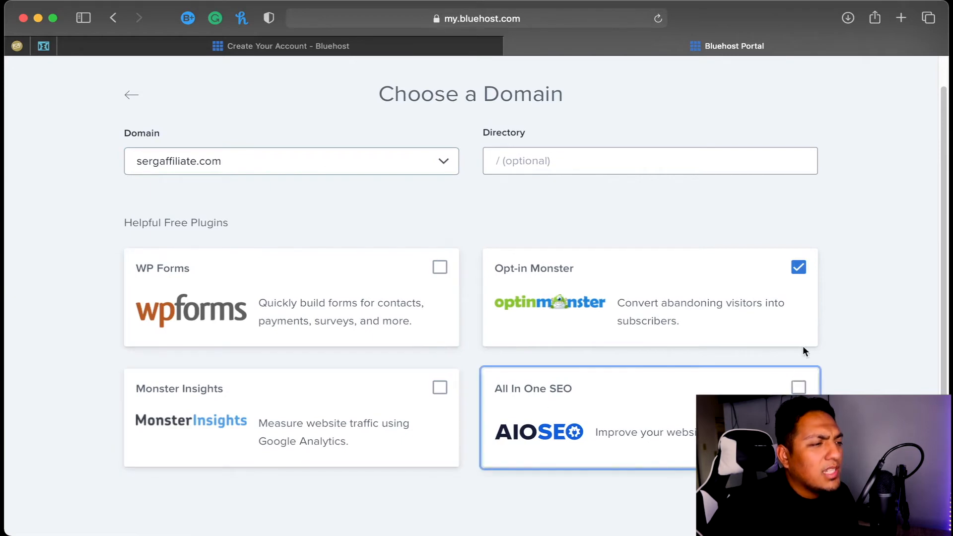
click(798, 266)
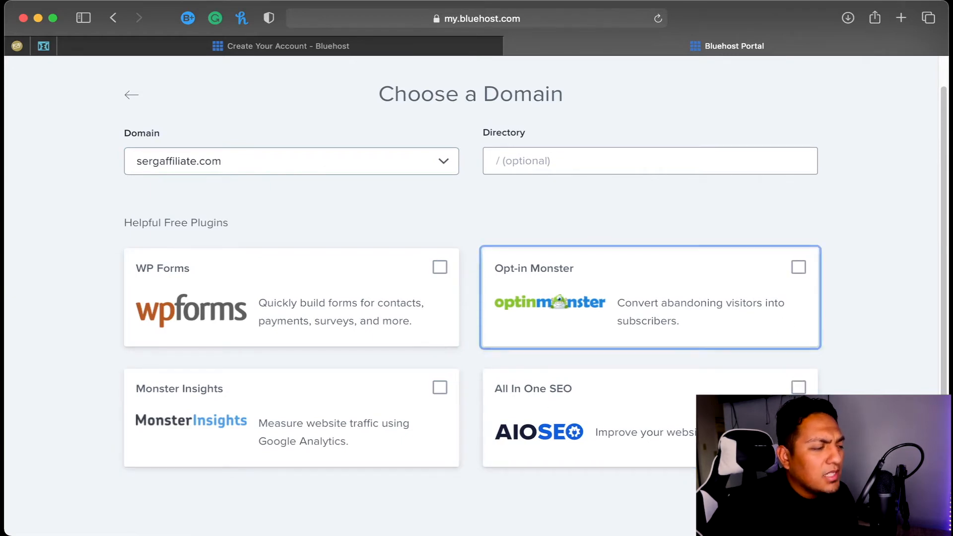
click(787, 501)
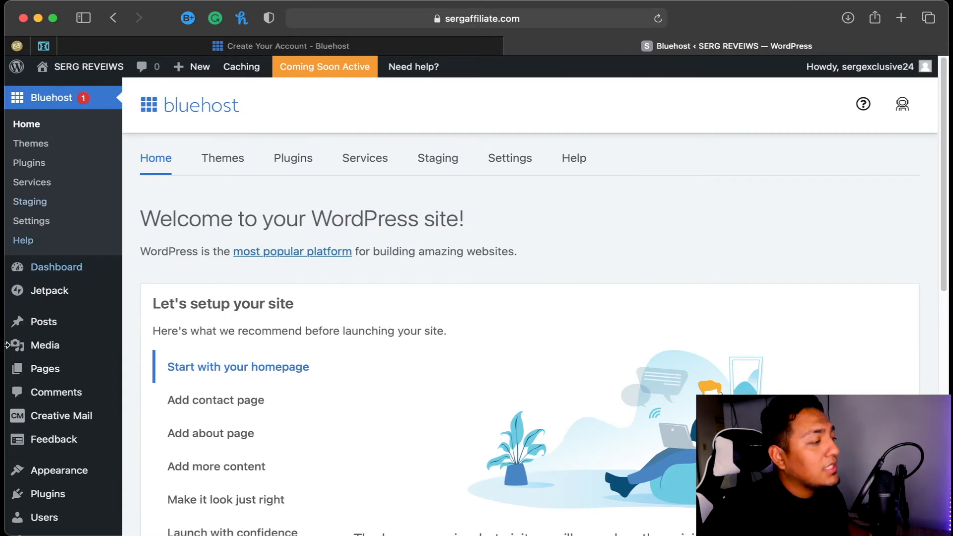
Step: Move the Hello world! post to the Trash from the list of all posts
mouse_move(39, 328)
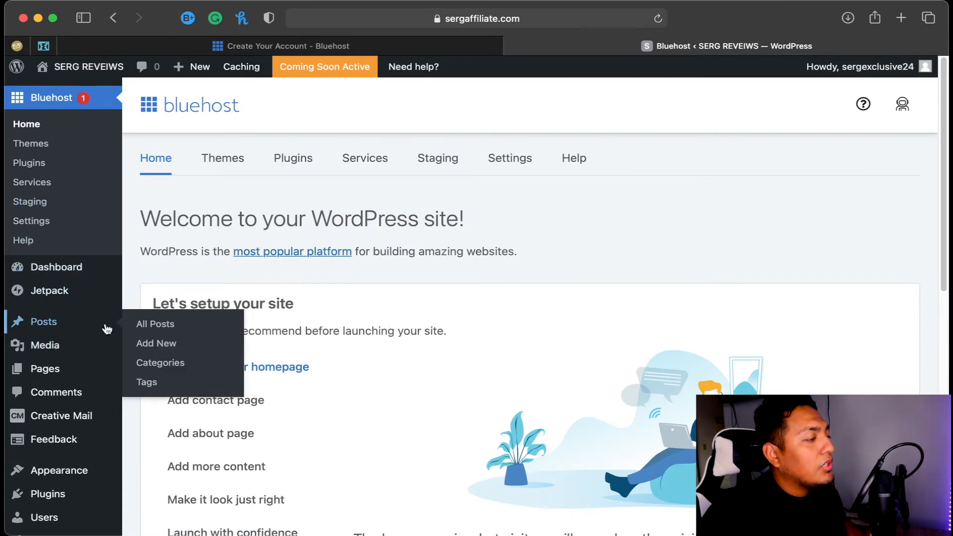
click(137, 326)
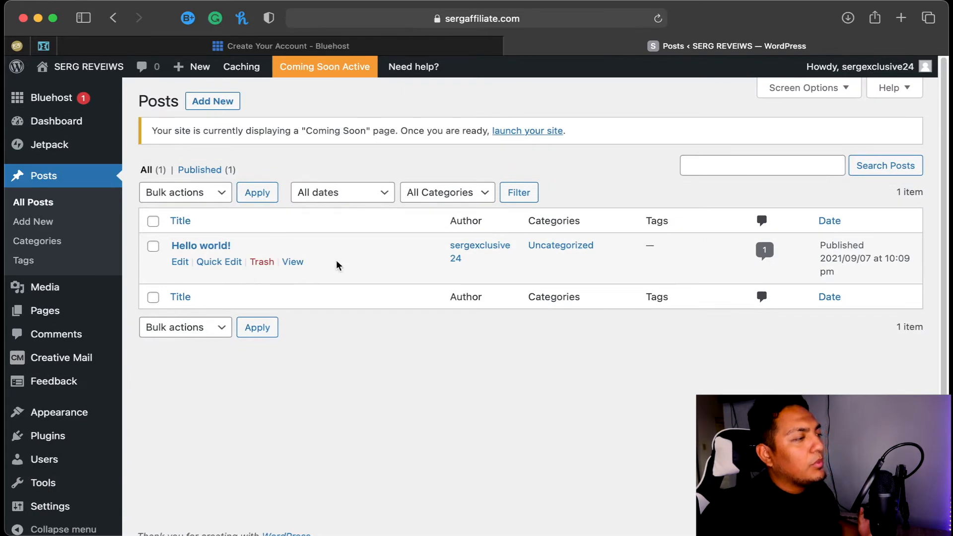
click(153, 221)
click(214, 196)
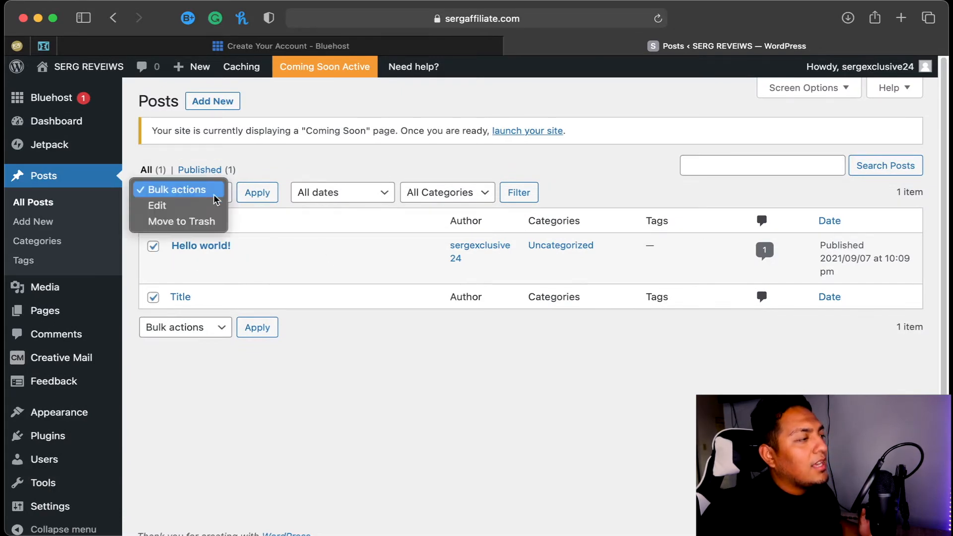
click(213, 222)
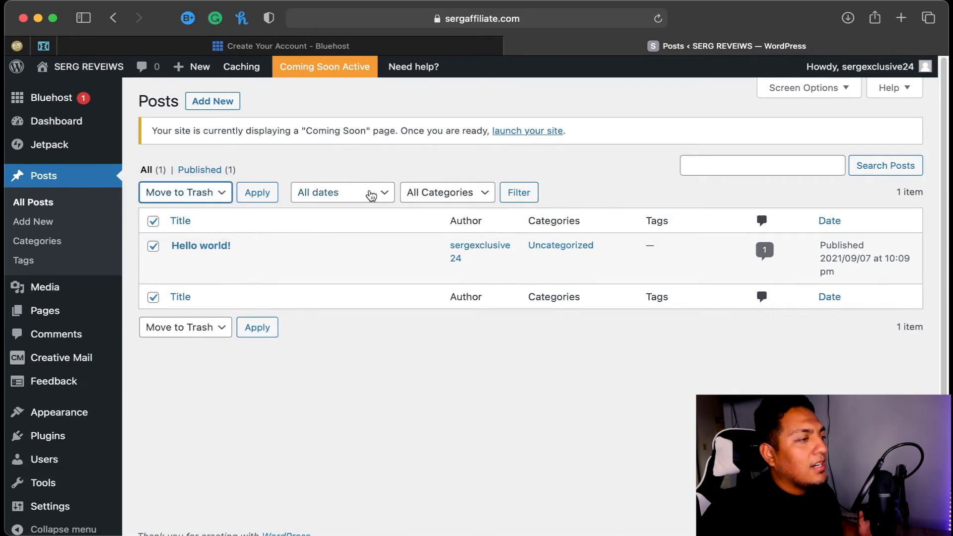
click(251, 194)
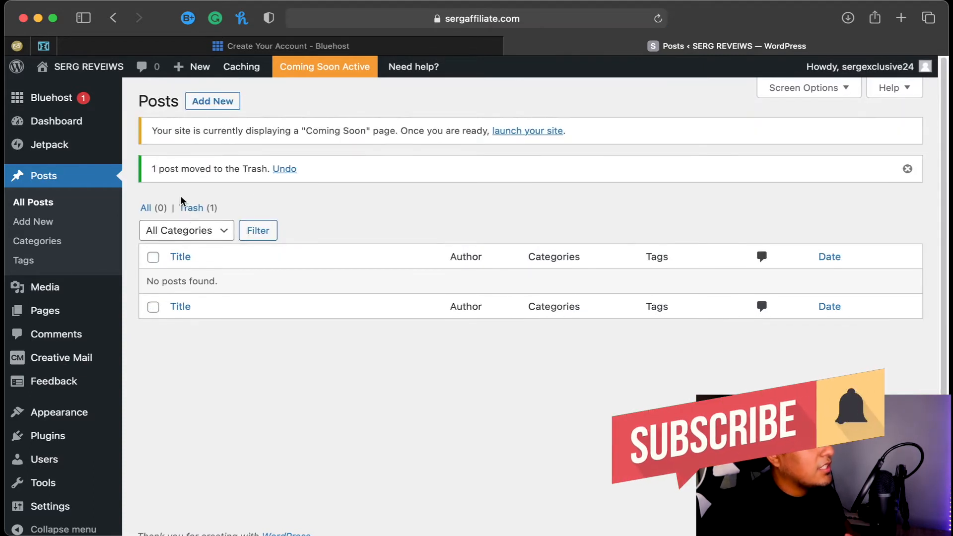
Step: Open the posts' Trash and try to apply a bulk action to the Hello world! post
click(190, 210)
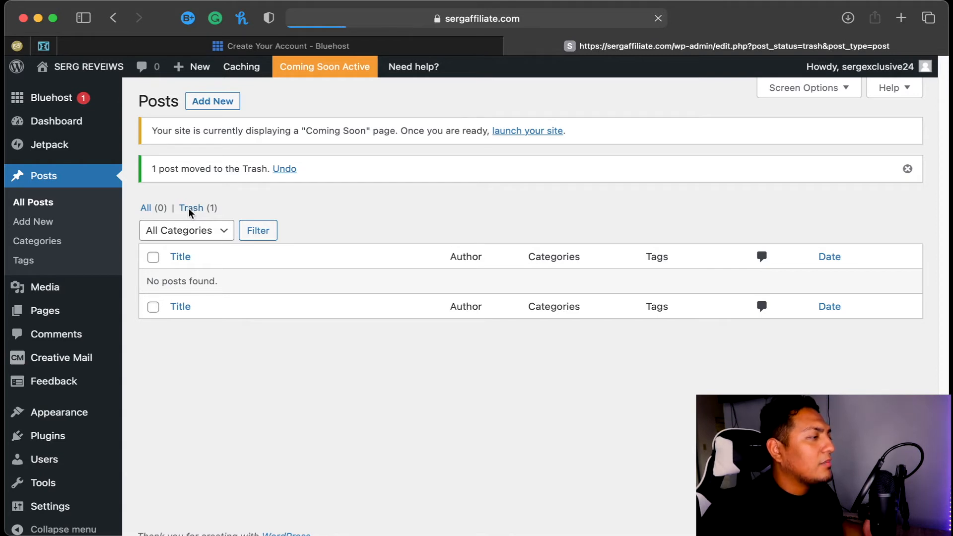
click(153, 222)
click(287, 197)
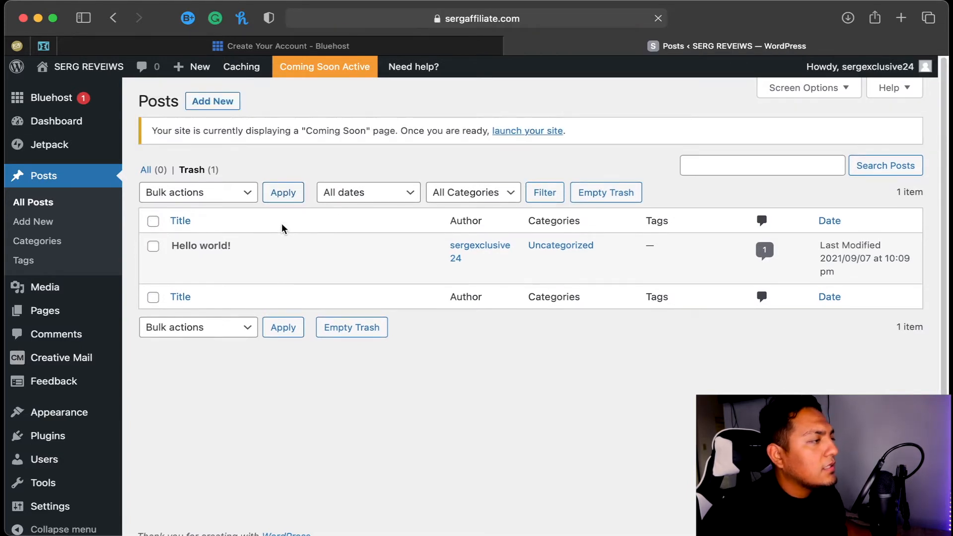
scroll(94, 268, down, 1)
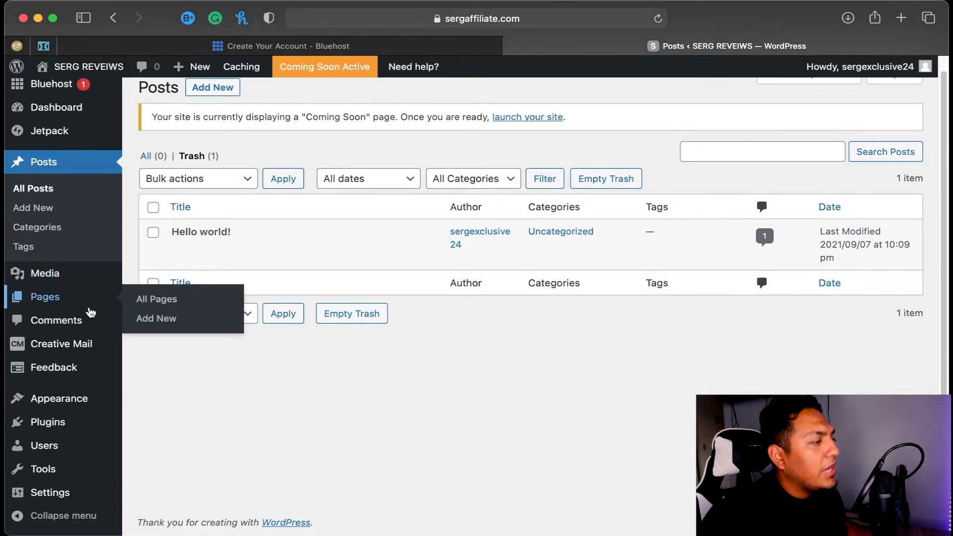
click(155, 301)
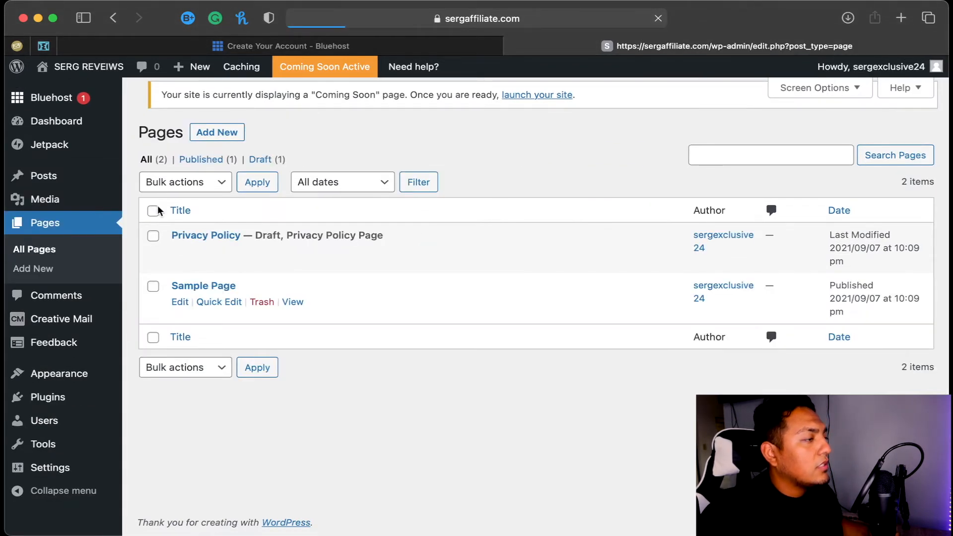
click(154, 222)
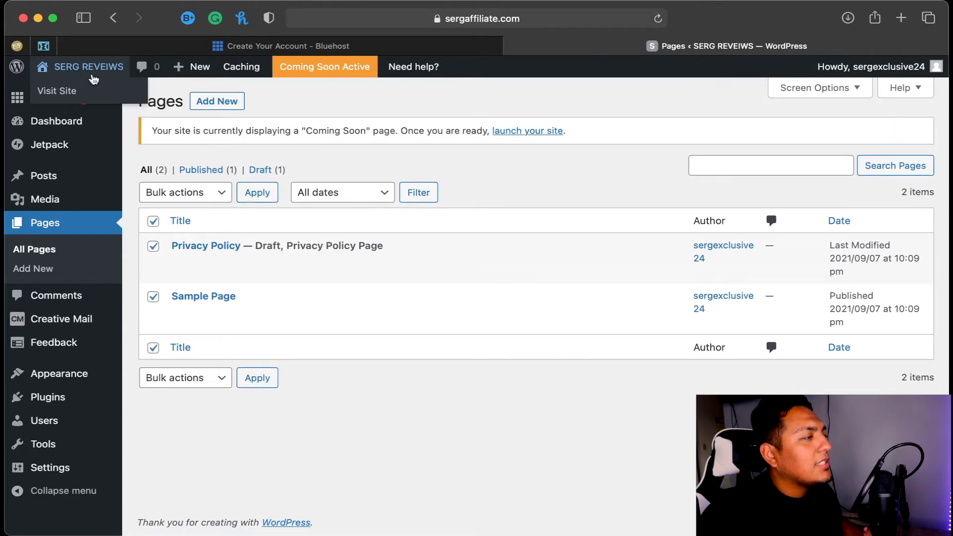
Step: Visit the SERG REVEIWS site and look over its front page down to the footer
click(91, 93)
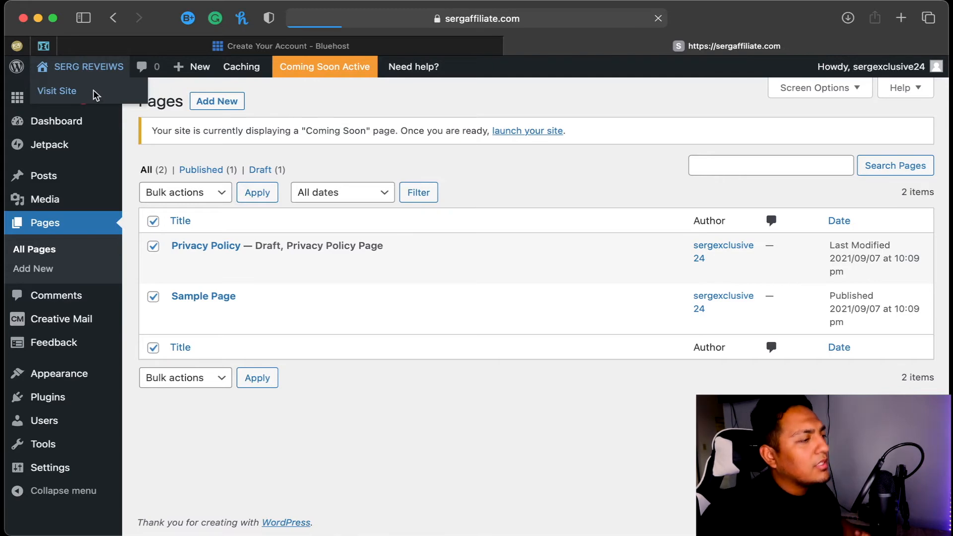
scroll(271, 226, down, 3)
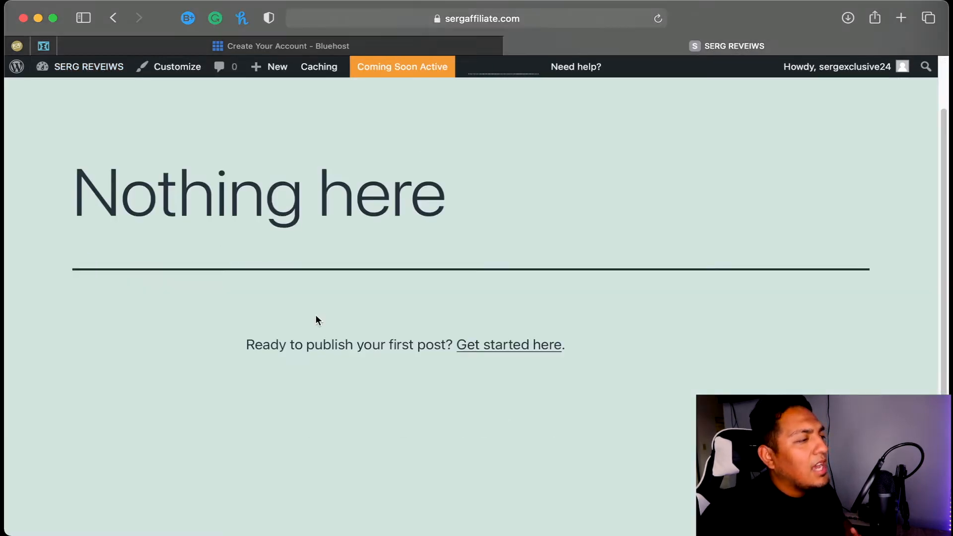
scroll(307, 310, up, 1)
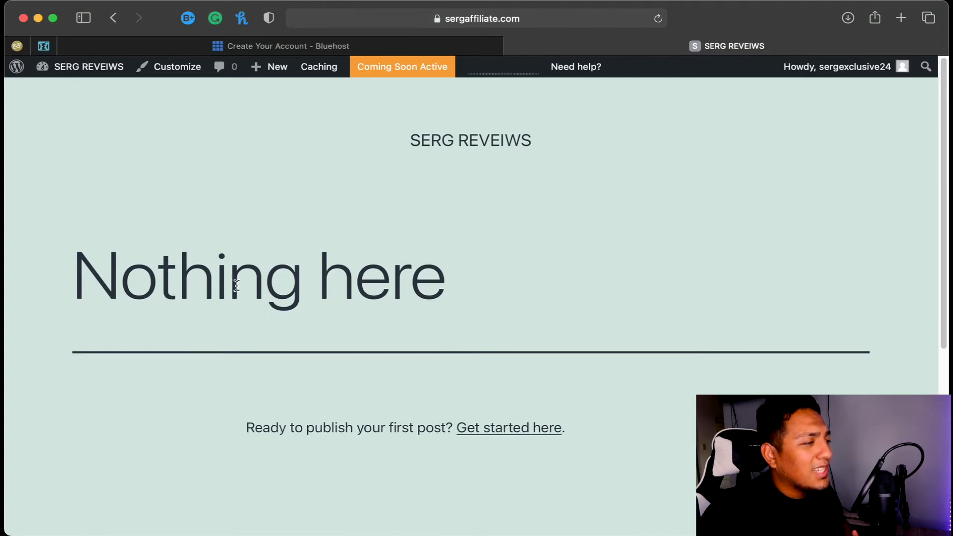
scroll(238, 284, down, 6)
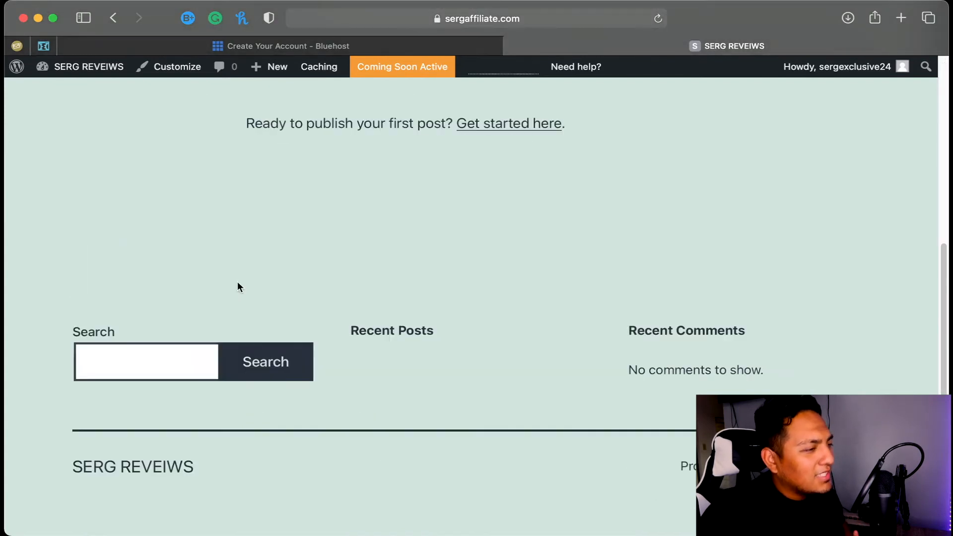
scroll(237, 293, up, 6)
Step: Return to the dashboard, move the Privacy Policy and Sample Page pages to the Trash and delete them permanently
mouse_move(73, 75)
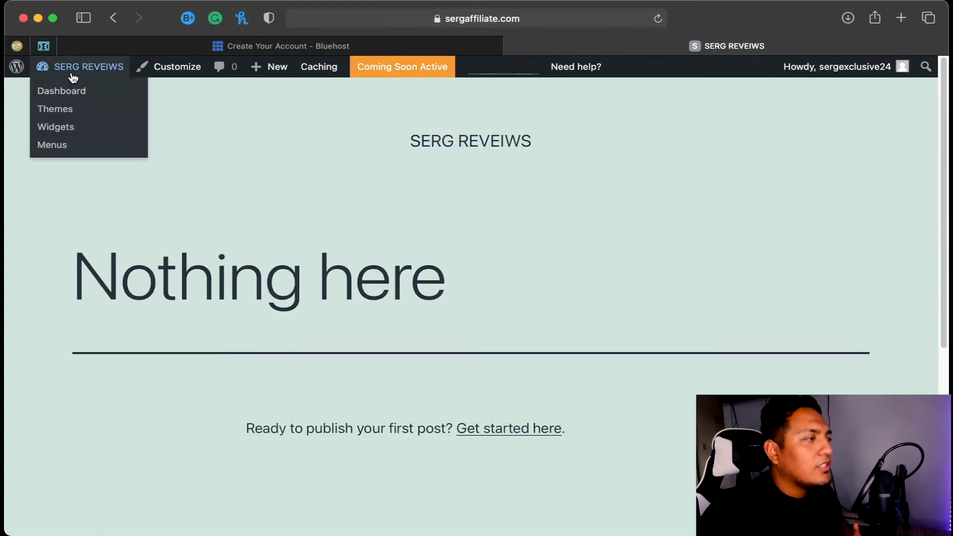
click(60, 87)
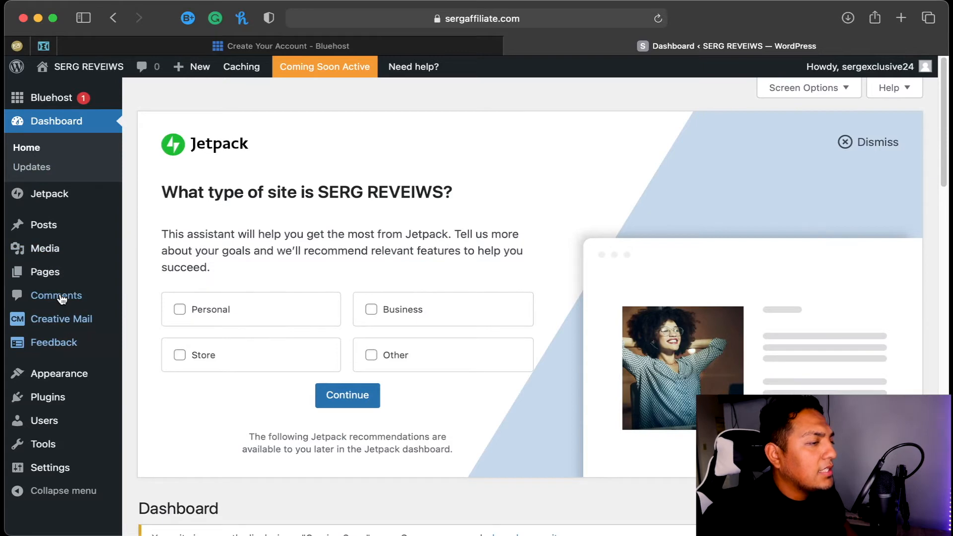
click(89, 268)
click(153, 220)
click(184, 192)
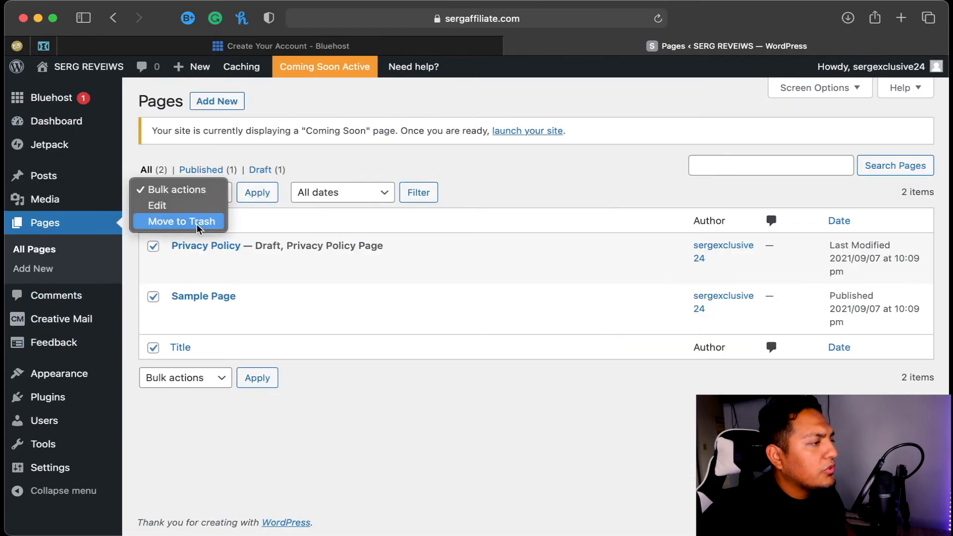
click(197, 223)
click(269, 199)
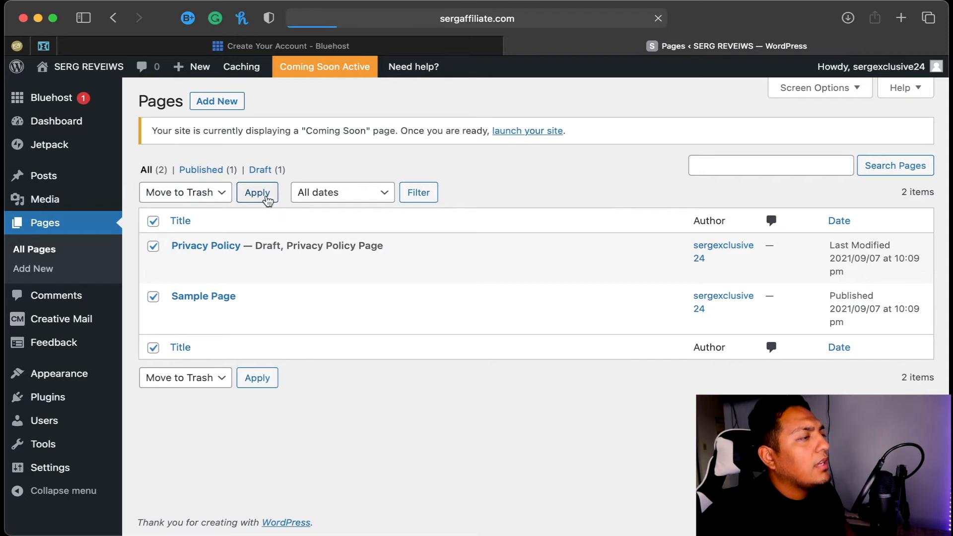
click(186, 208)
click(341, 380)
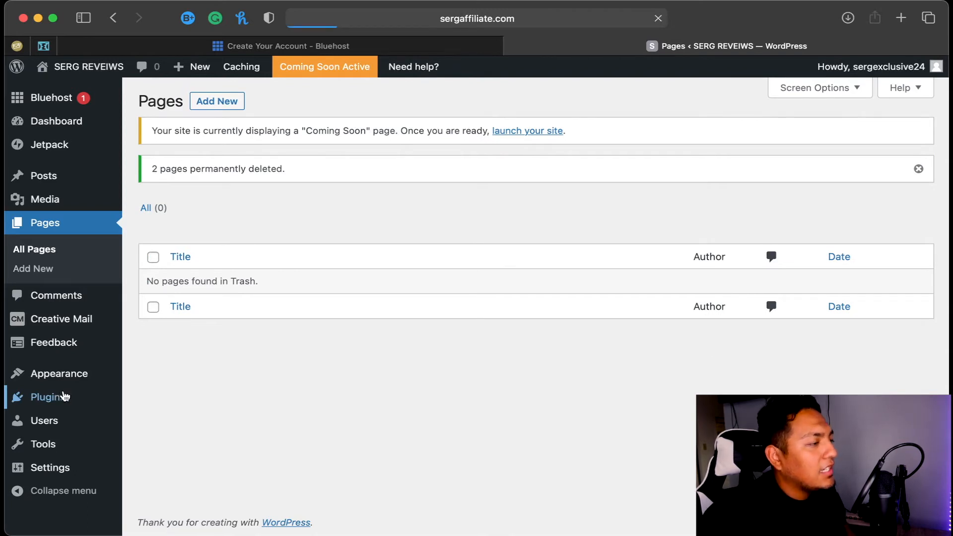
Step: Deactivate the Bluehost, Creative Mail by Constant Contact and Jetpack plugins in one bulk action
click(65, 395)
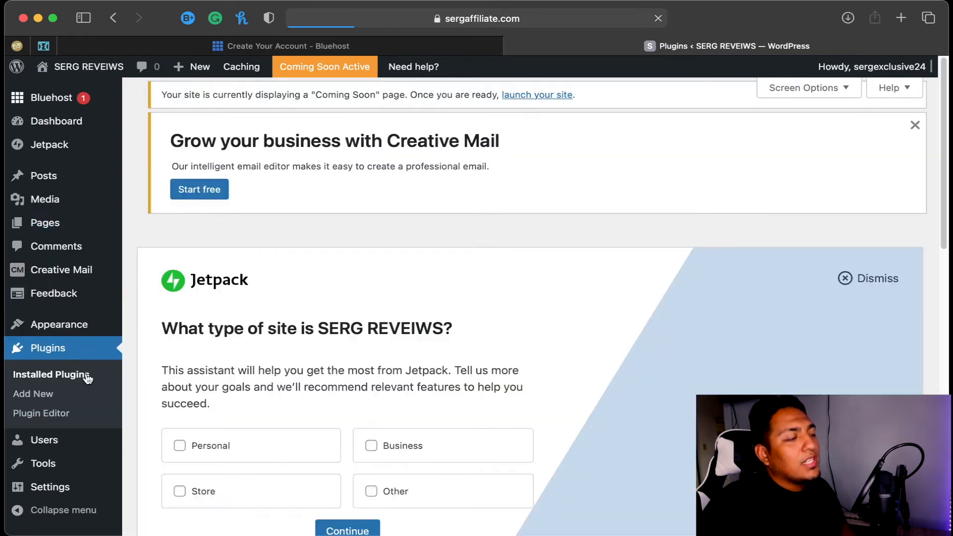
scroll(249, 350, down, 3)
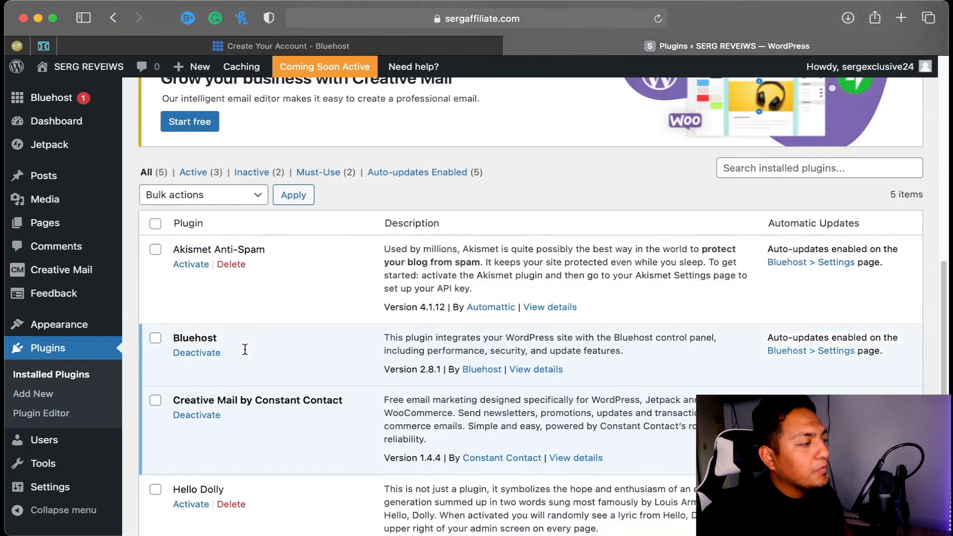
scroll(244, 353, down, 2)
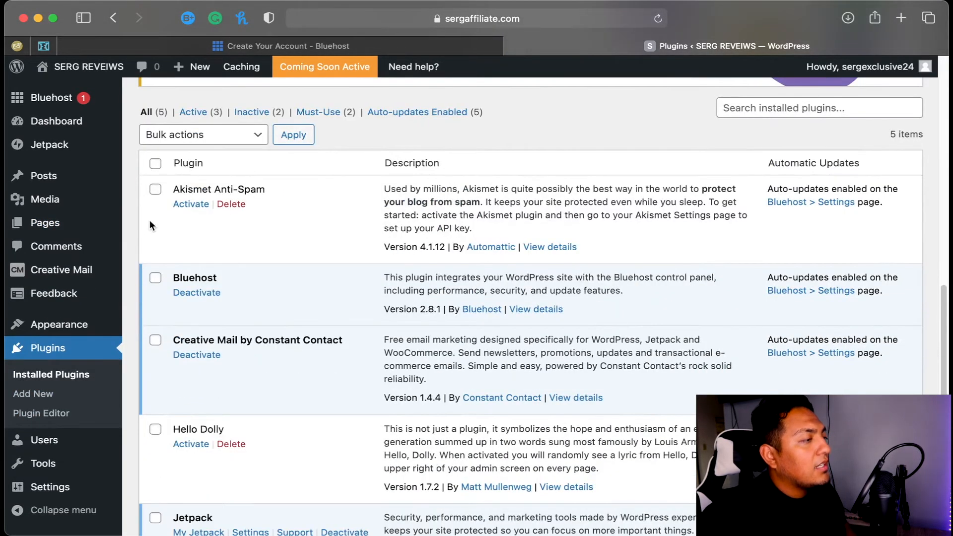
scroll(153, 332, down, 5)
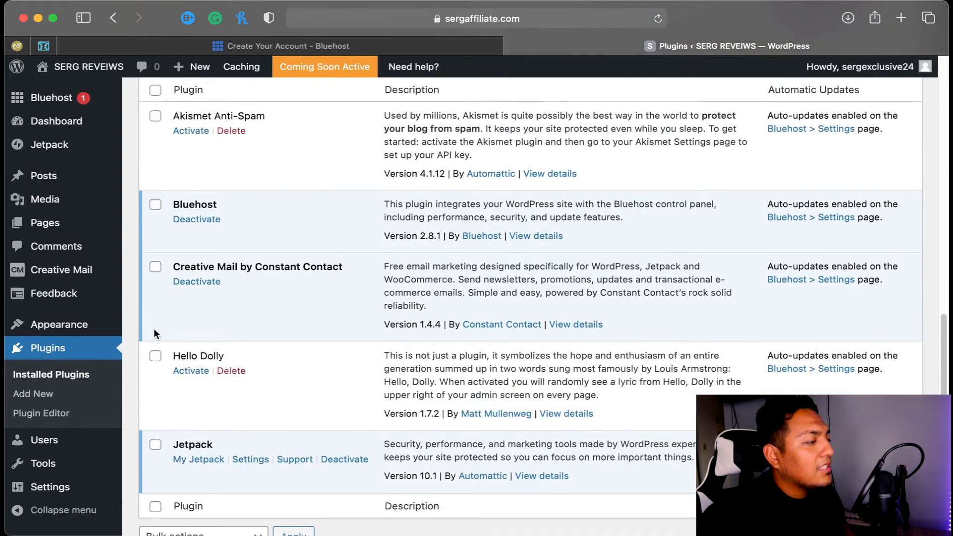
click(156, 369)
click(154, 189)
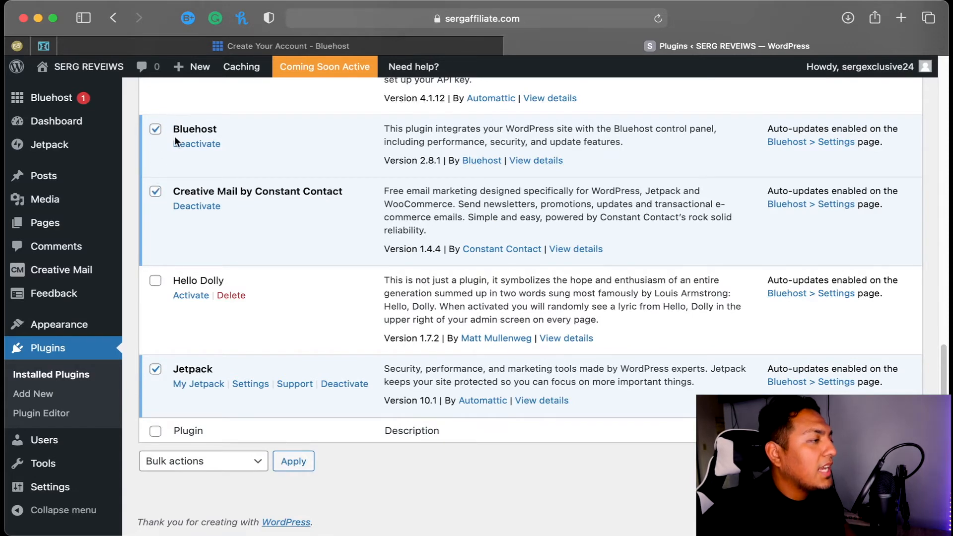
scroll(184, 174, up, 10)
scroll(213, 382, down, 3)
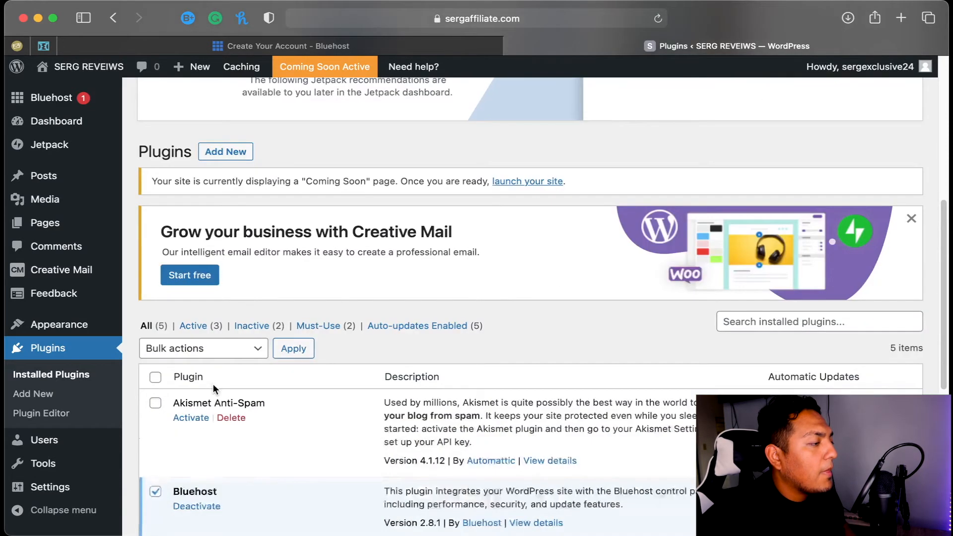
click(229, 347)
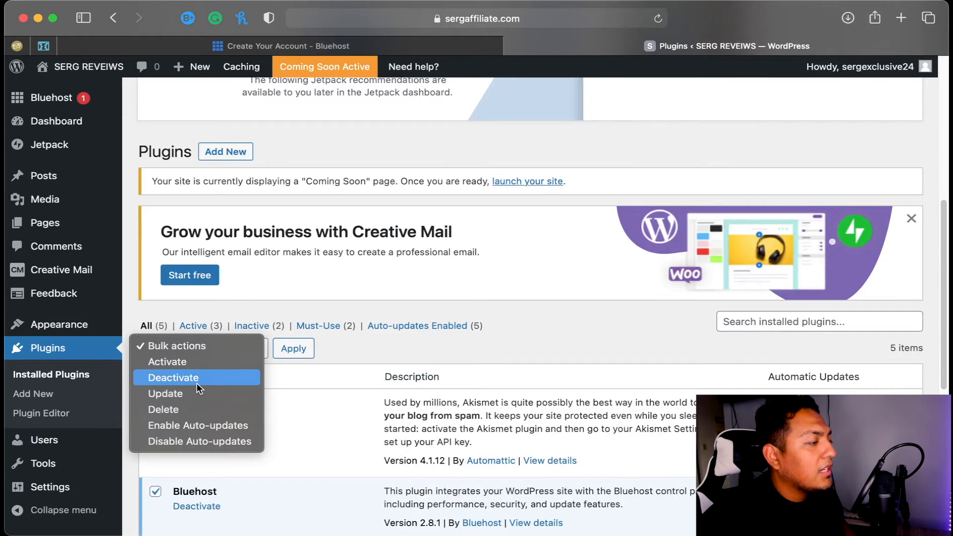
click(198, 382)
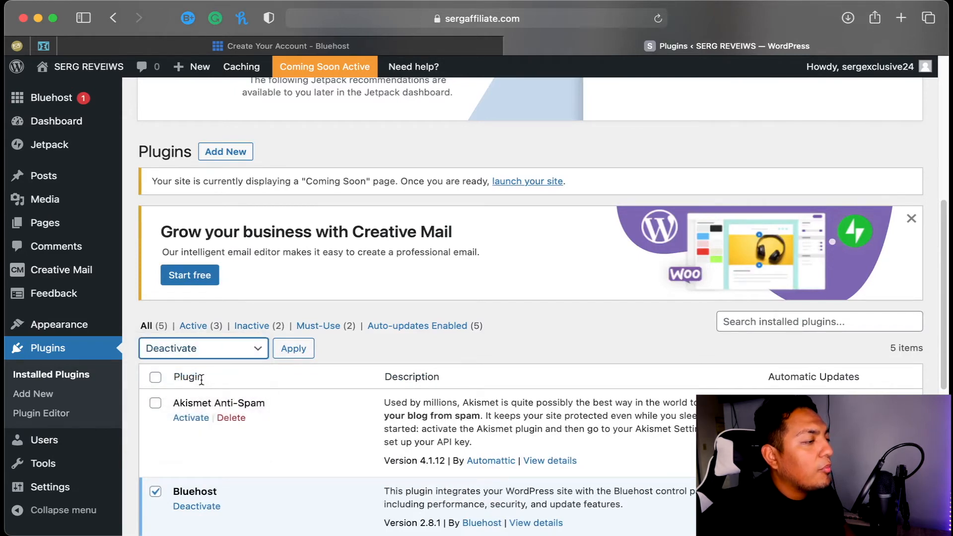
click(301, 347)
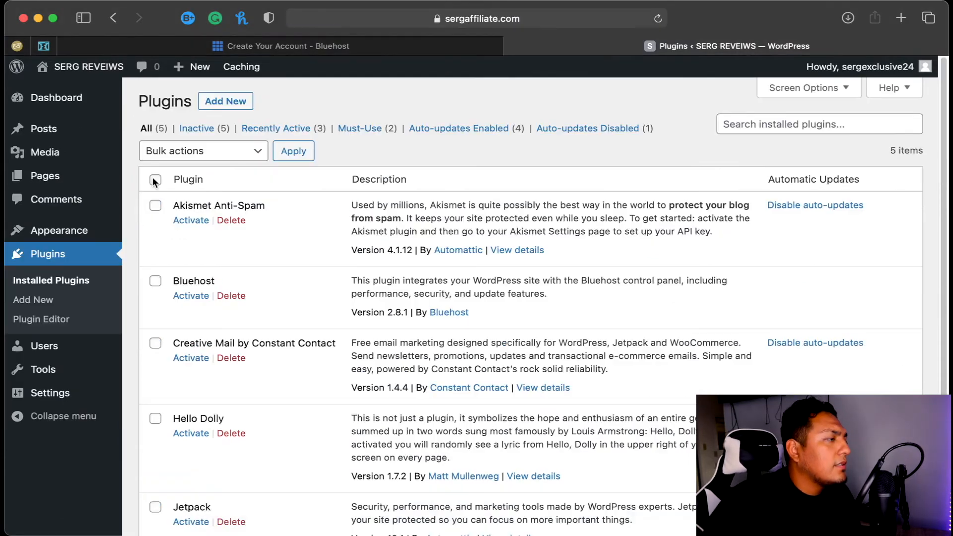
Step: Delete all installed plugins, including Akismet Anti-Spam, Bluehost, Creative Mail, Hello Dolly and Jetpack, in one bulk action
click(155, 180)
click(189, 155)
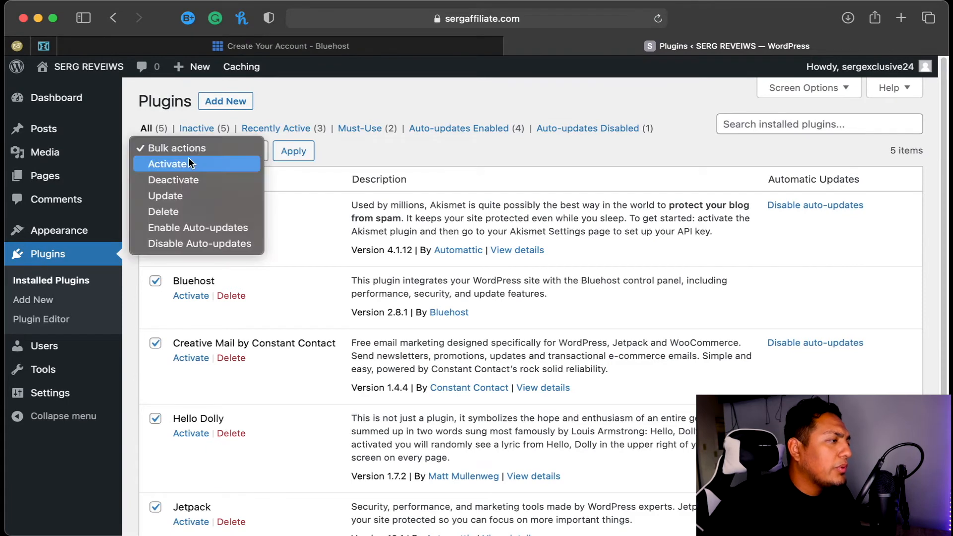
click(186, 212)
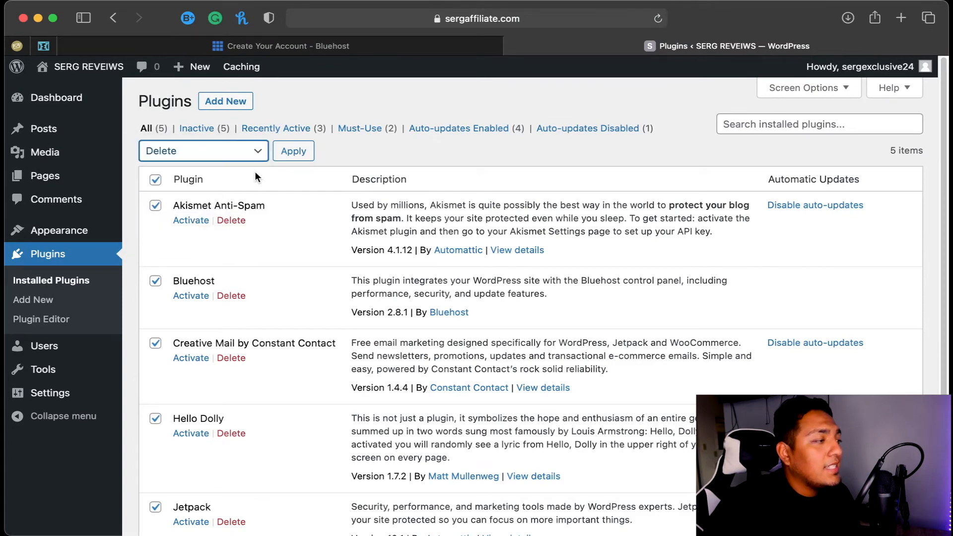
click(295, 154)
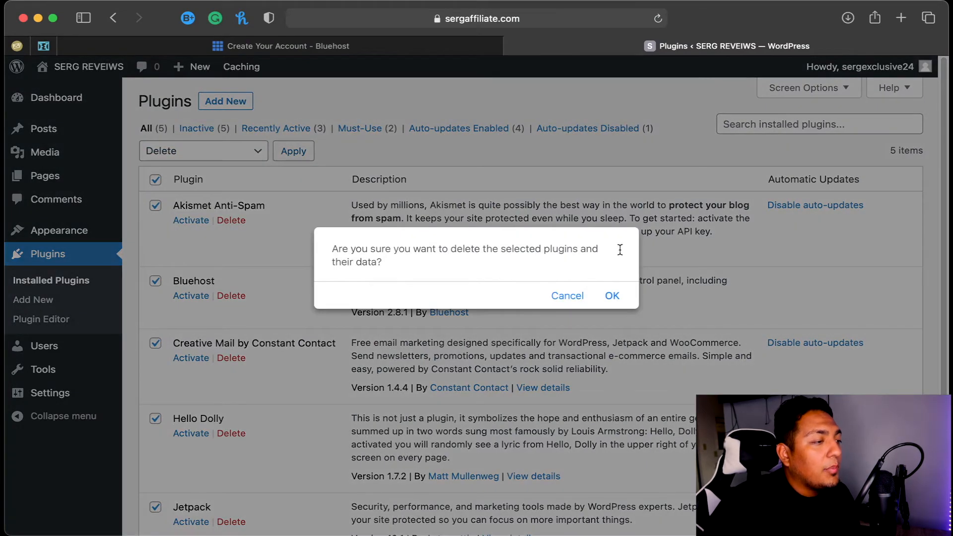
click(611, 296)
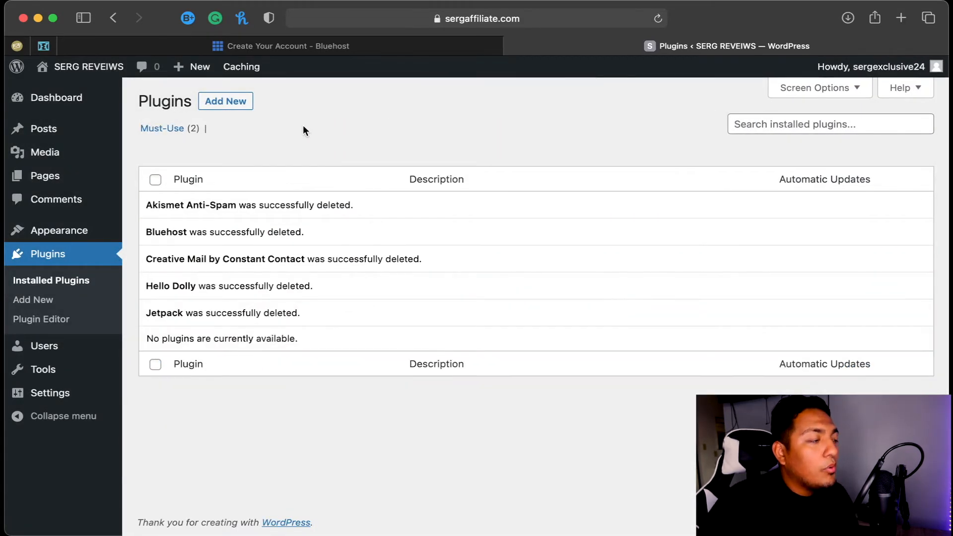
Step: Find the Elementor website builder among the available plugins, then install and activate it
click(233, 102)
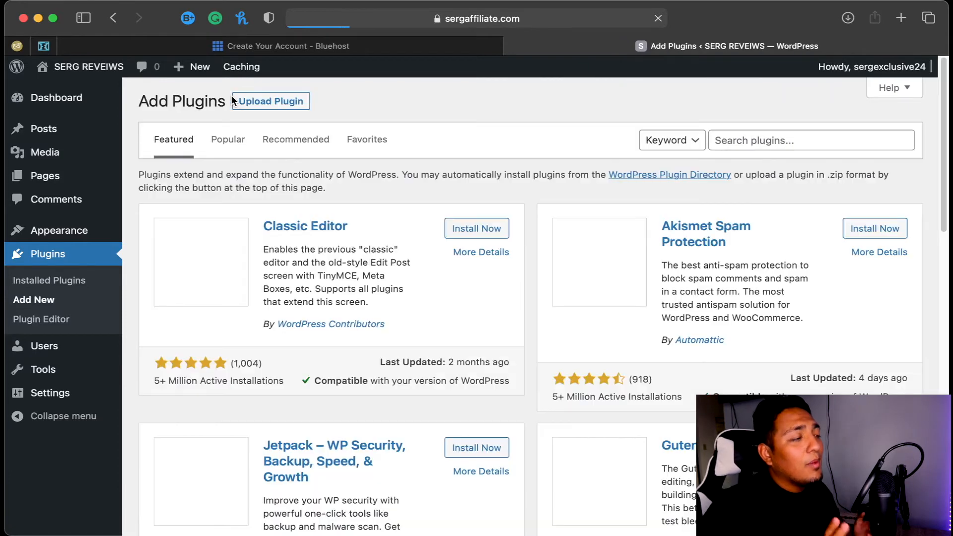
click(723, 132)
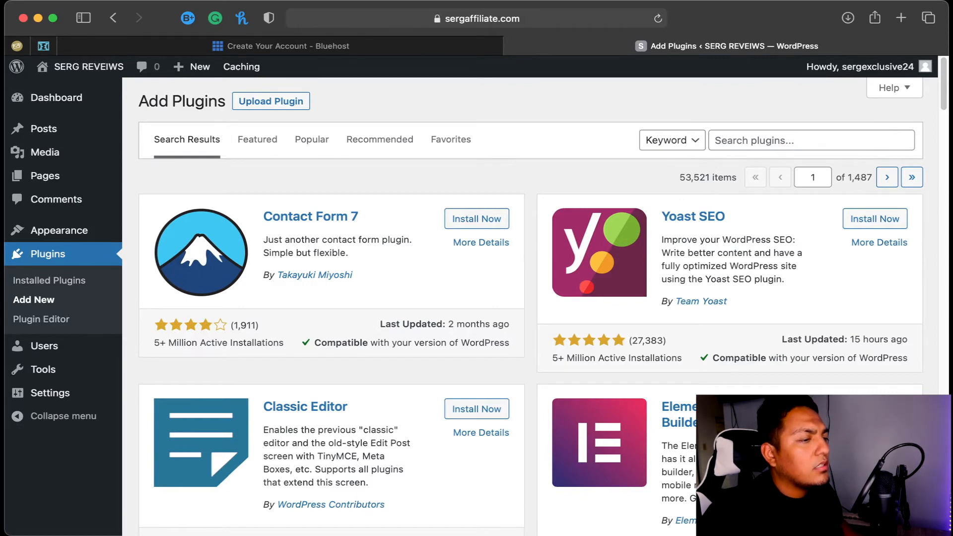
key(super+r)
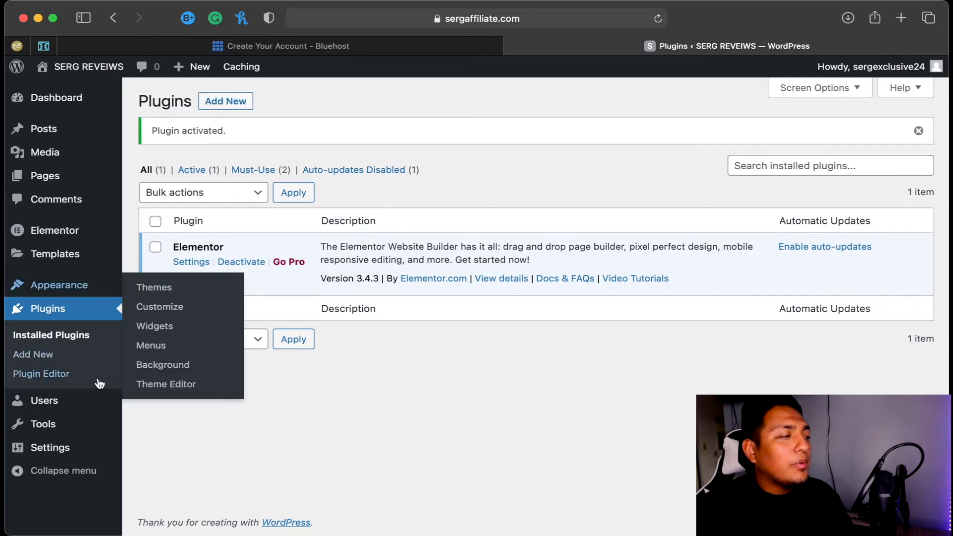
Step: Add the Astra theme from the popular WordPress themes and activate it as the site's theme
mouse_move(71, 293)
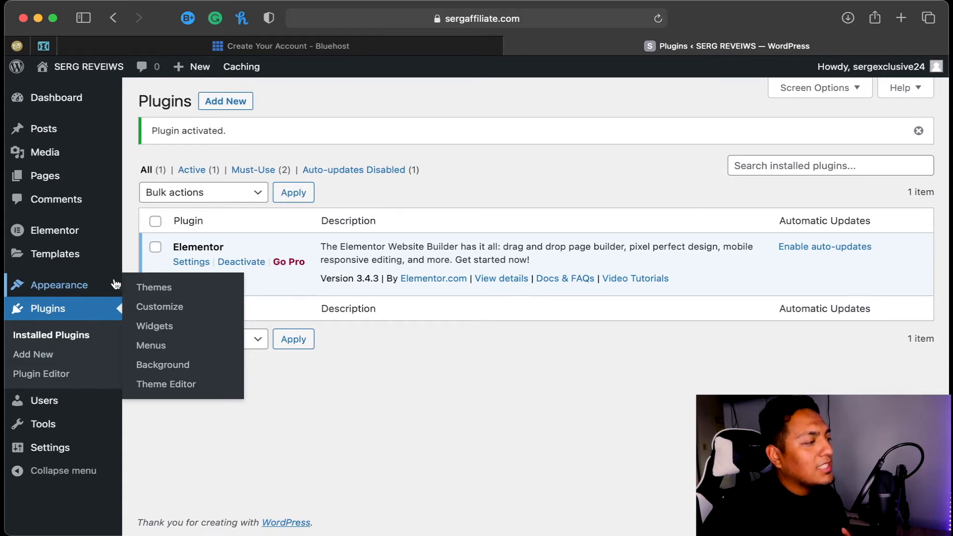
click(160, 288)
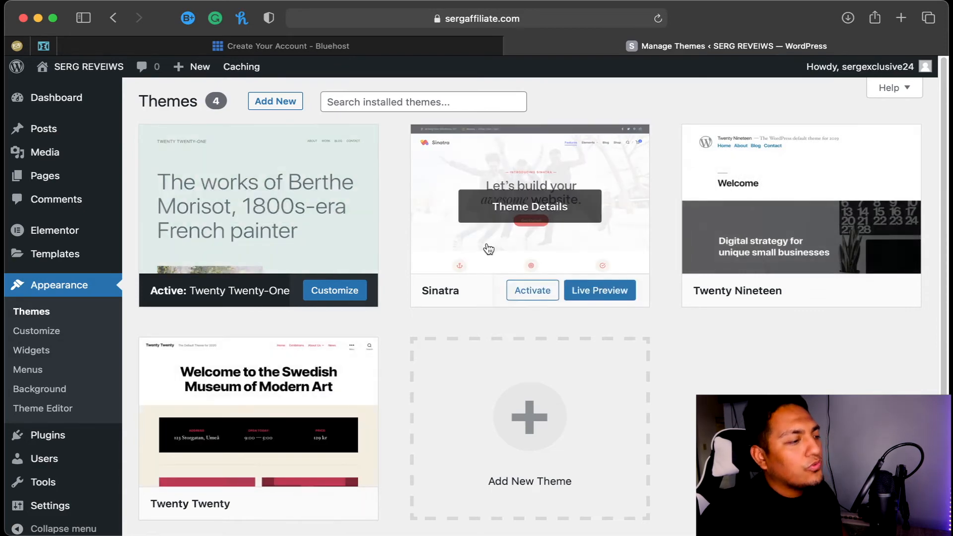
click(525, 411)
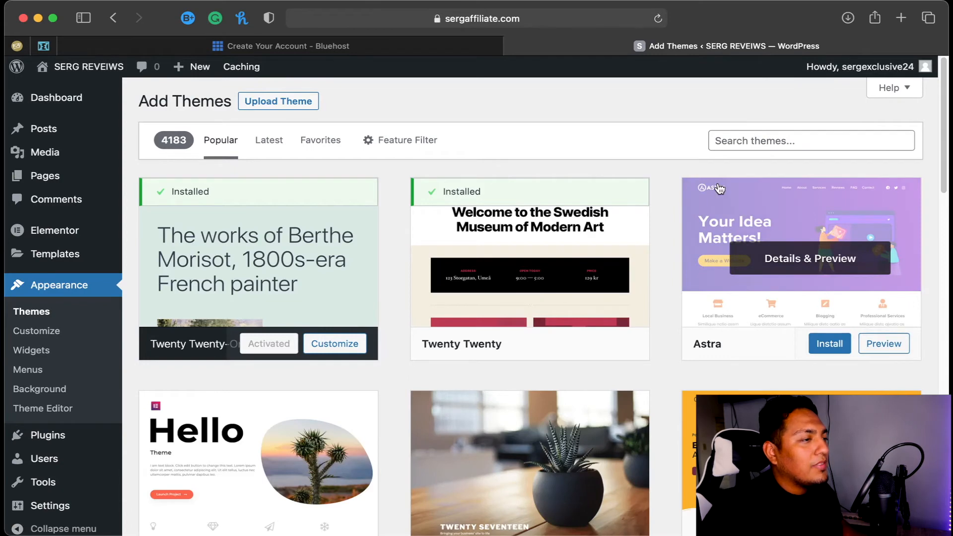
click(730, 139)
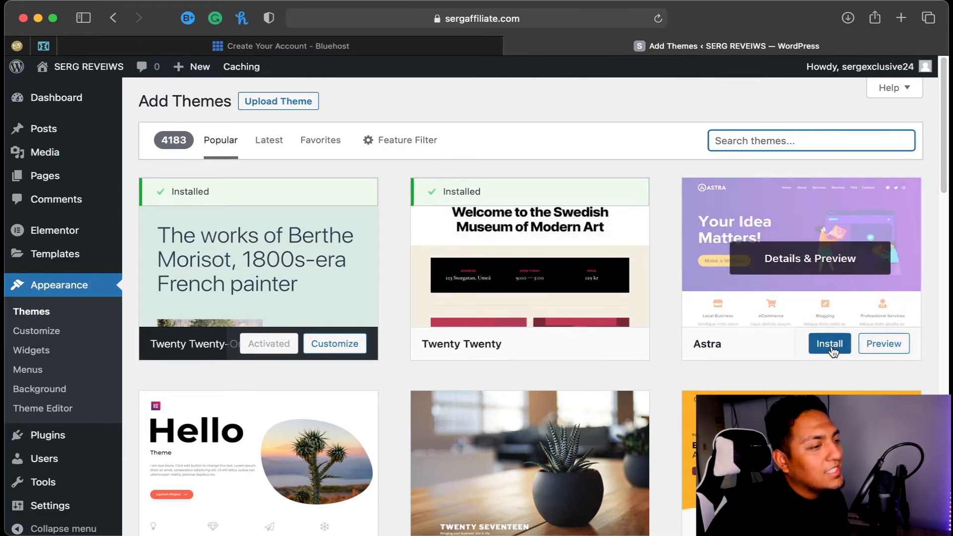
click(830, 345)
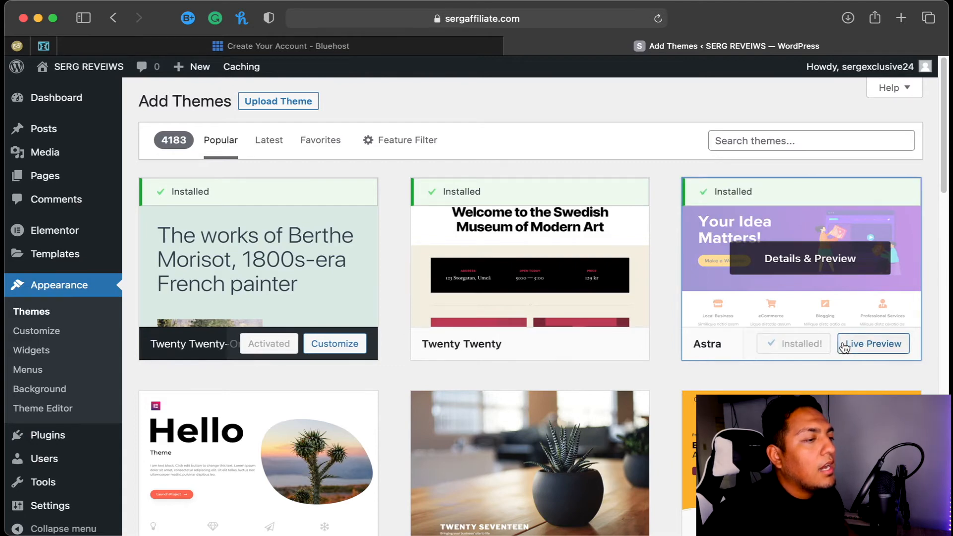
click(805, 344)
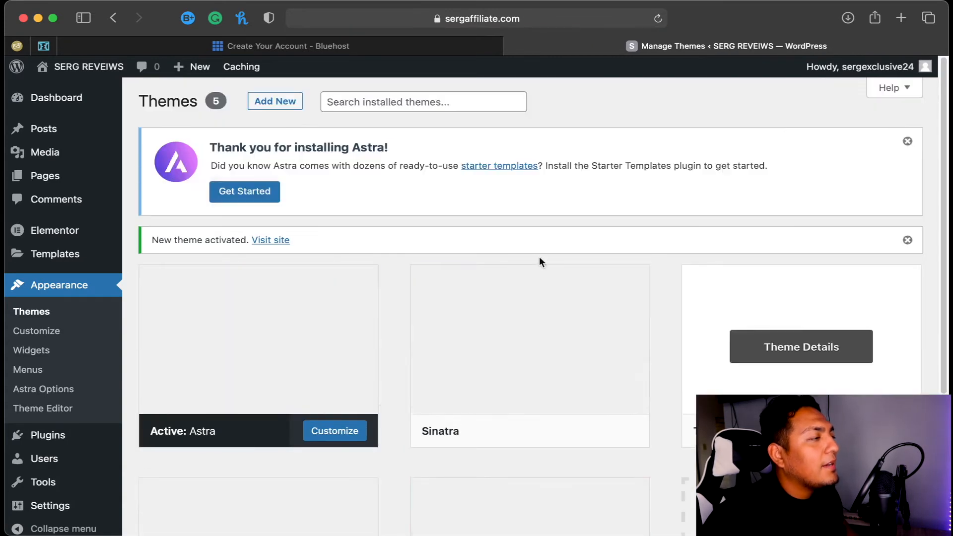
Step: Visit the site's front page to check how it looks with Astra and return to the dashboard
mouse_move(85, 64)
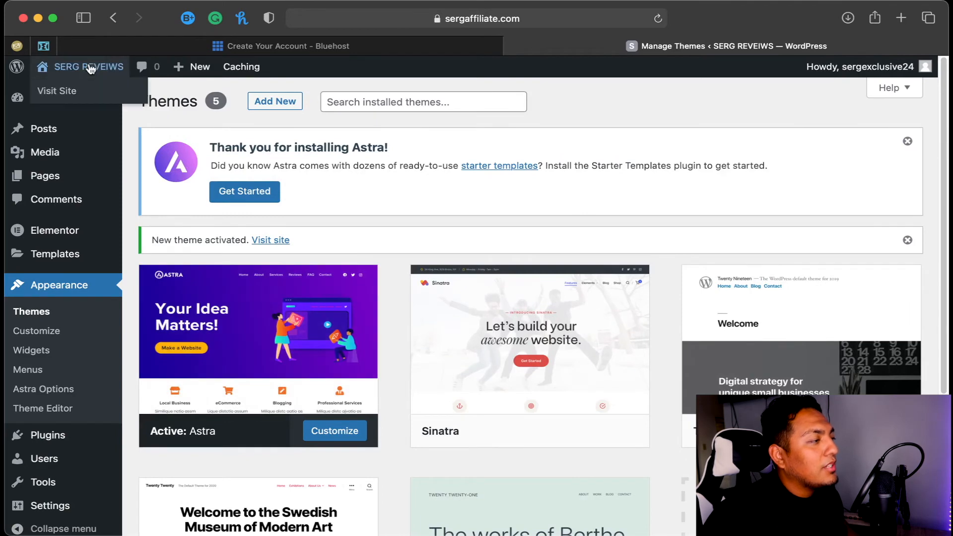
click(84, 90)
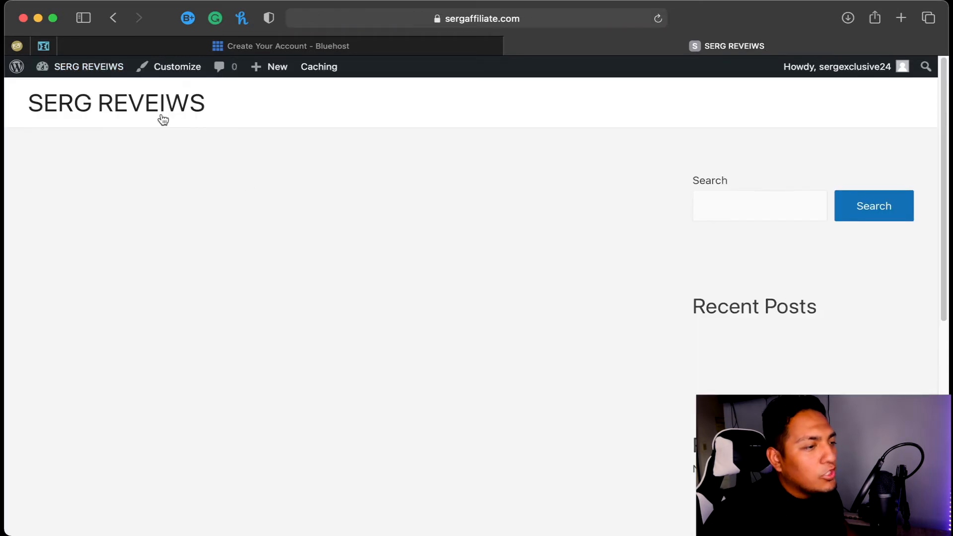
mouse_move(74, 66)
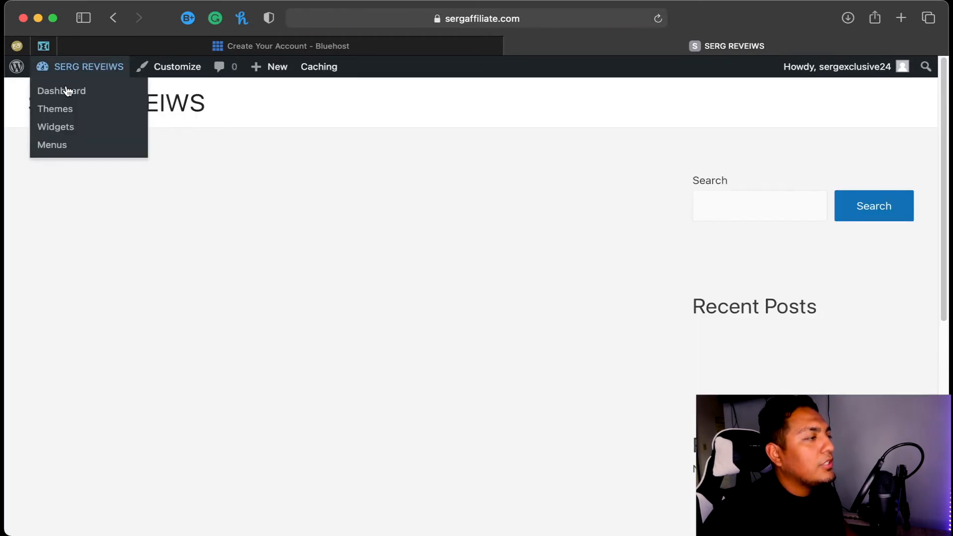
click(70, 93)
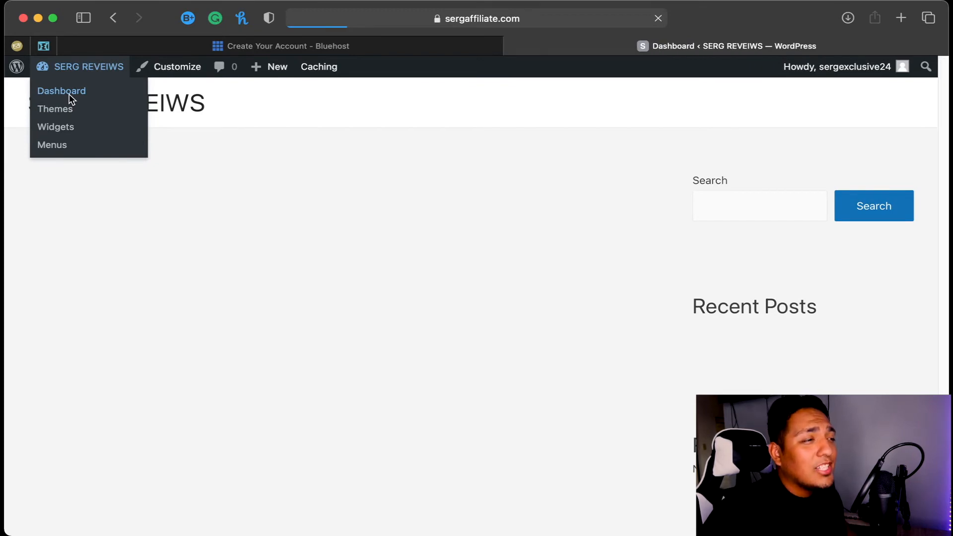
Step: Set up Astra's Starter Templates from the dashboard notice and choose Elementor as the page builder
scroll(316, 306, down, 2)
scroll(318, 308, up, 2)
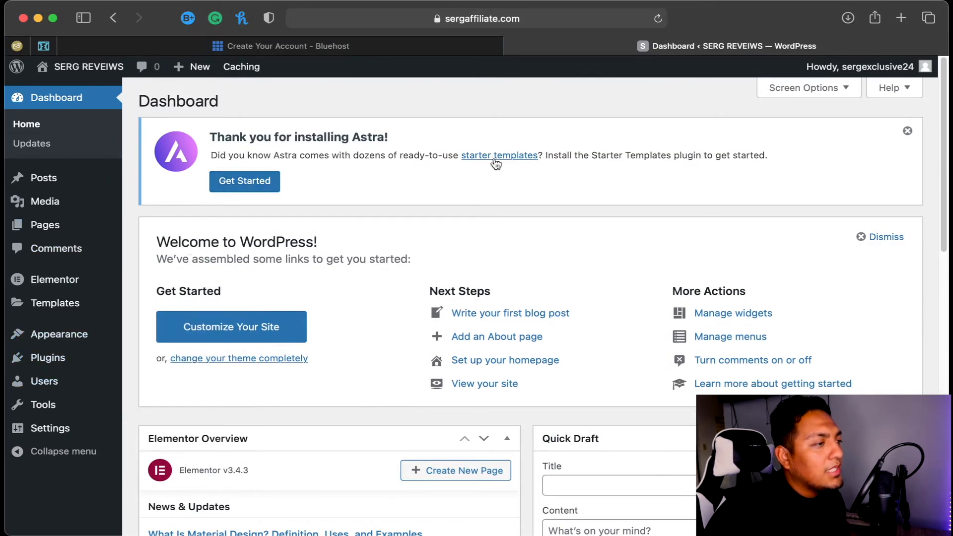
click(242, 178)
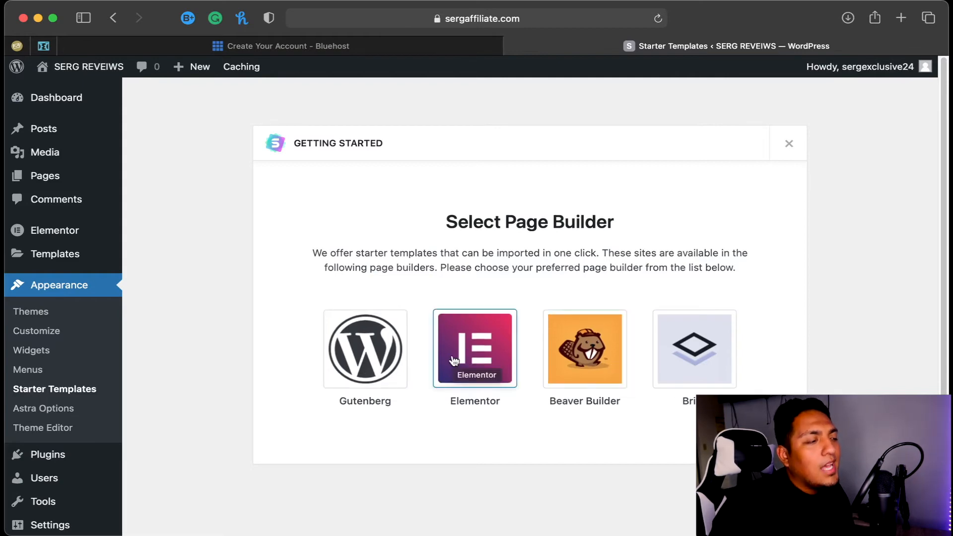
click(484, 352)
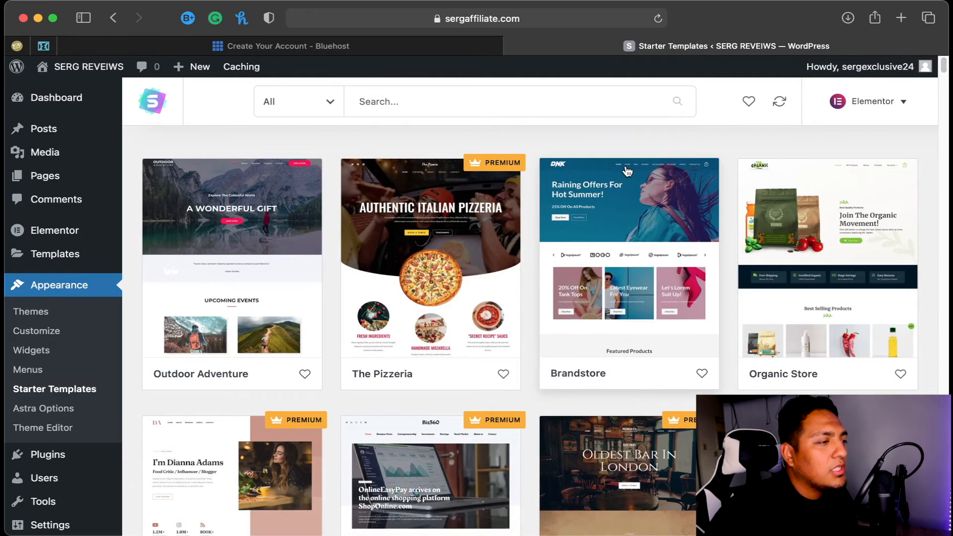
Step: Browse the gallery of Elementor starter templates, comparing the free and premium designs
scroll(627, 171, down, 3)
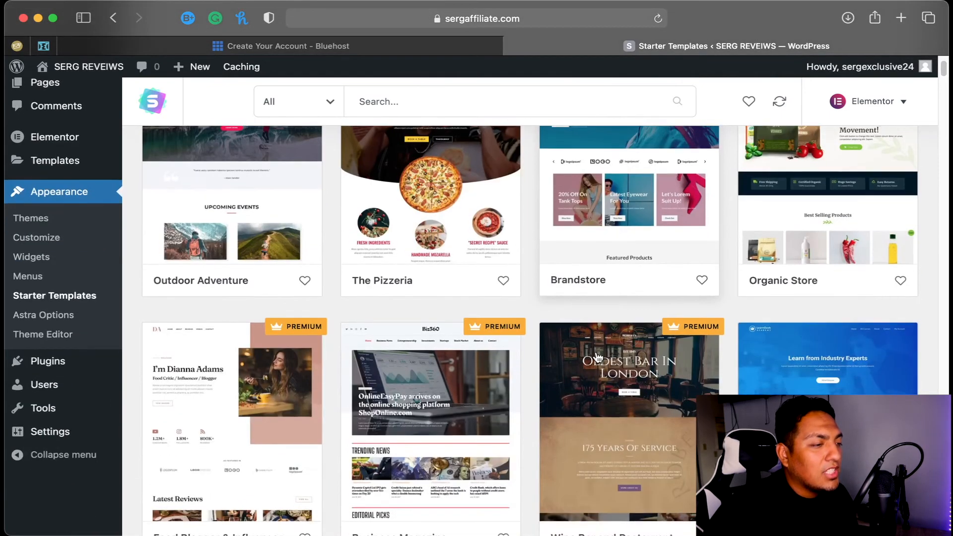
scroll(601, 347, down, 8)
scroll(603, 342, up, 5)
scroll(607, 334, up, 5)
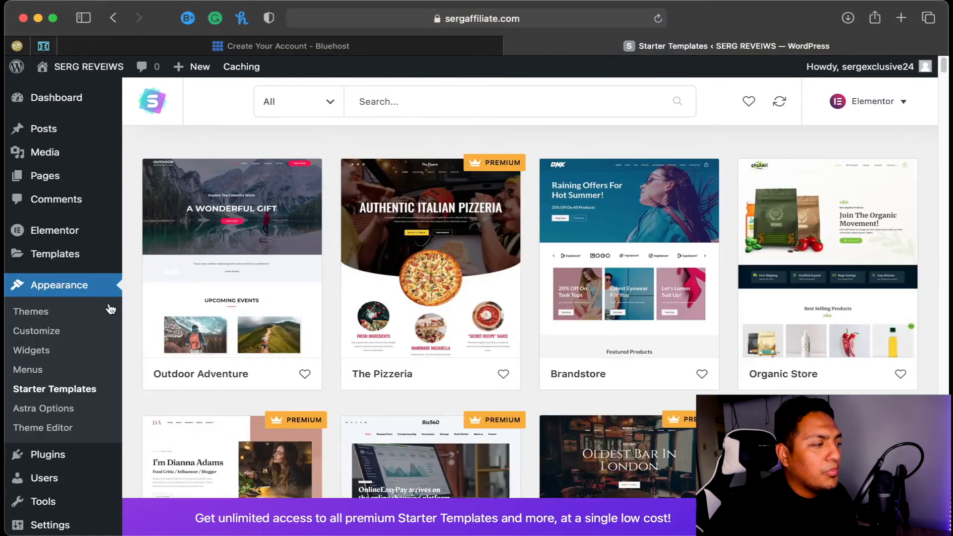
scroll(309, 312, down, 5)
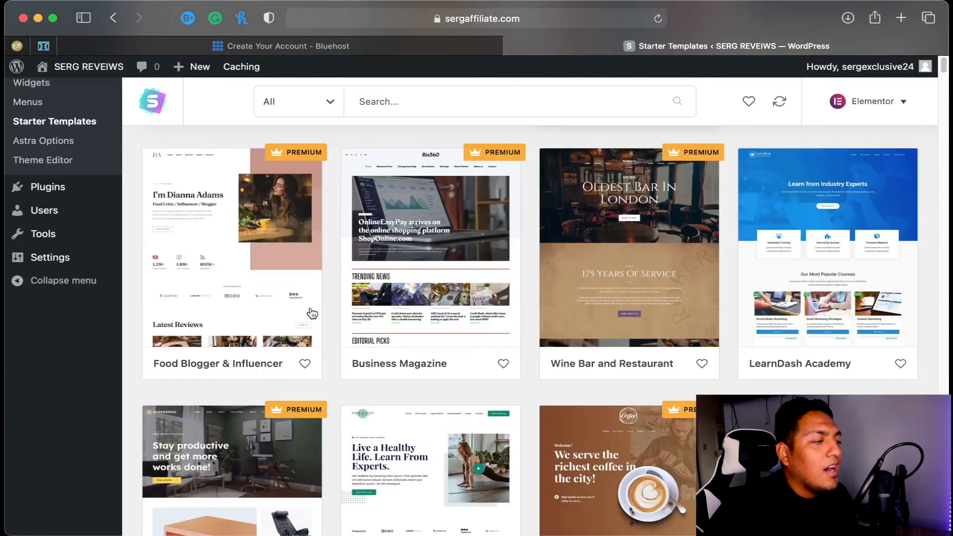
scroll(312, 313, up, 5)
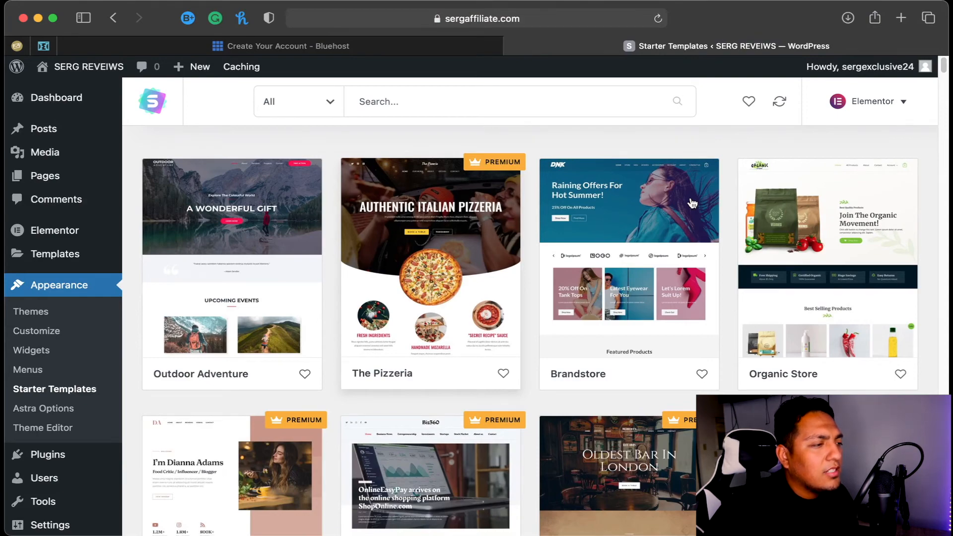
scroll(511, 268, down, 10)
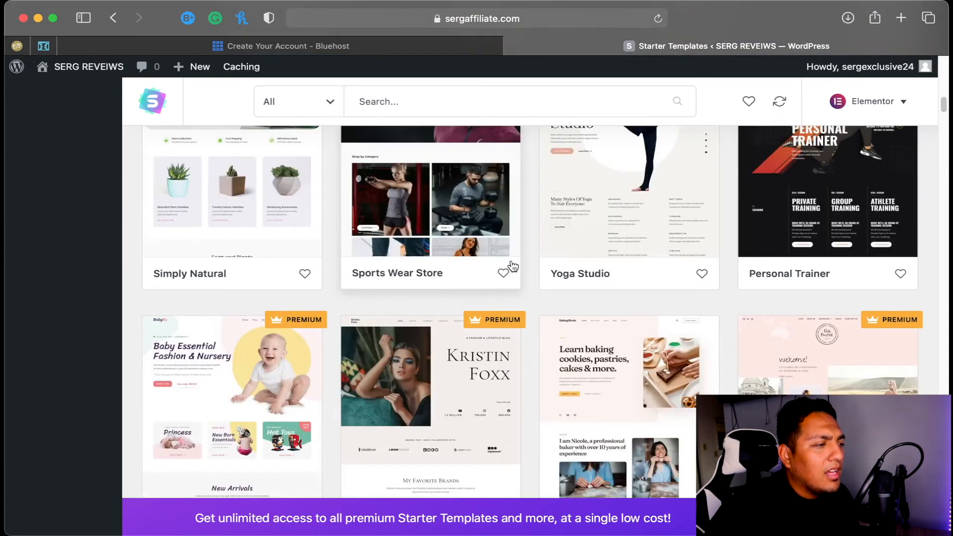
scroll(534, 264, down, 6)
scroll(535, 260, down, 3)
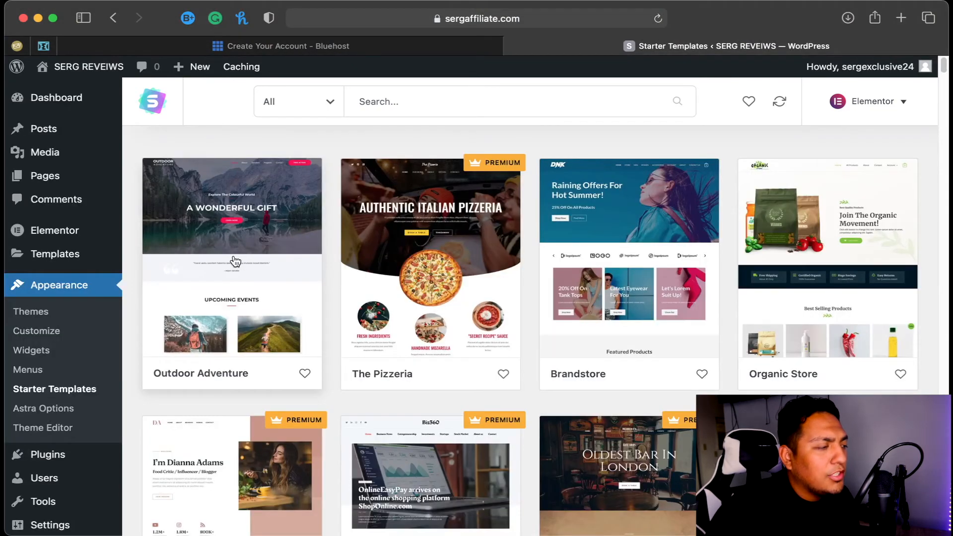
Step: Import the complete Outdoor Adventure starter site with its customizer settings, widgets, required plugins and content
click(236, 262)
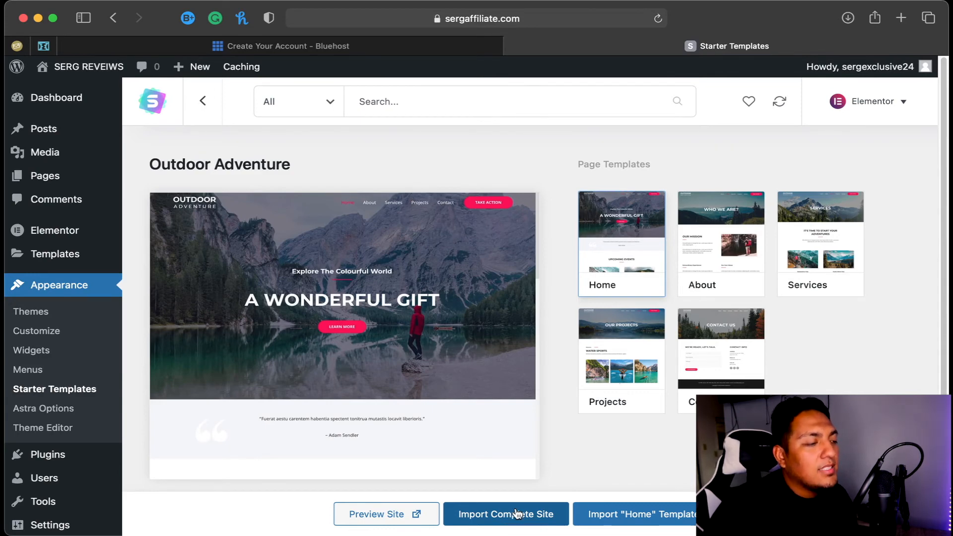
click(516, 518)
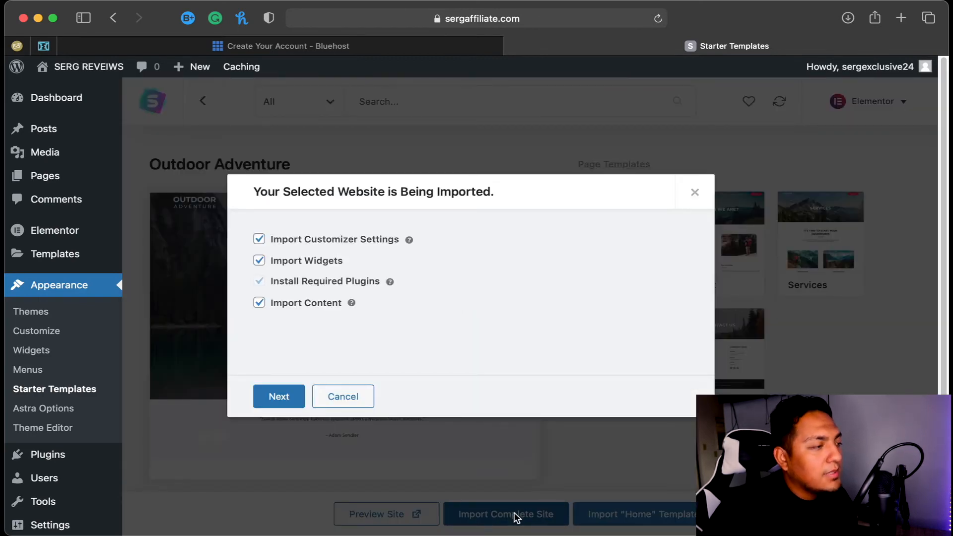
click(279, 399)
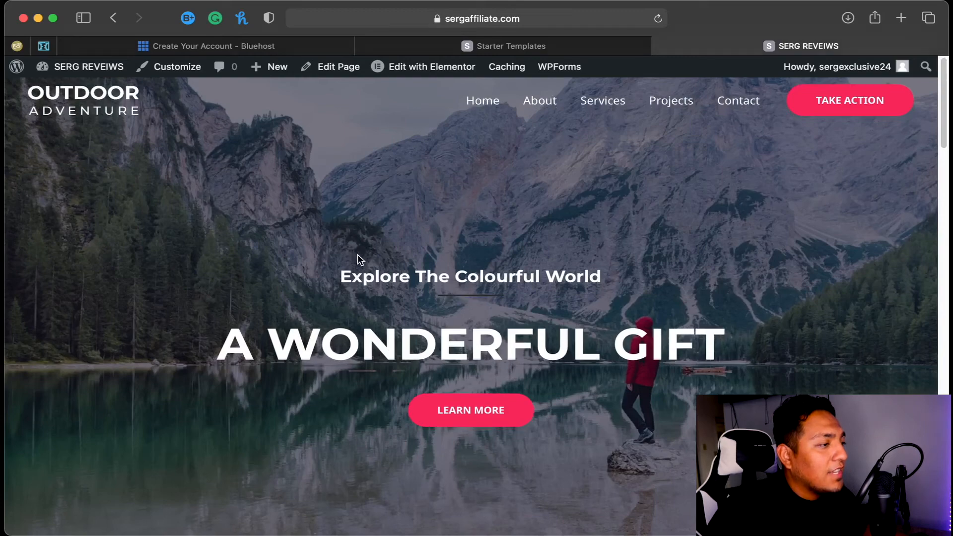
Step: Look over the imported Outdoor Adventure front page and its navigation, and return to the dashboard
scroll(358, 251, down, 10)
scroll(385, 411, down, 15)
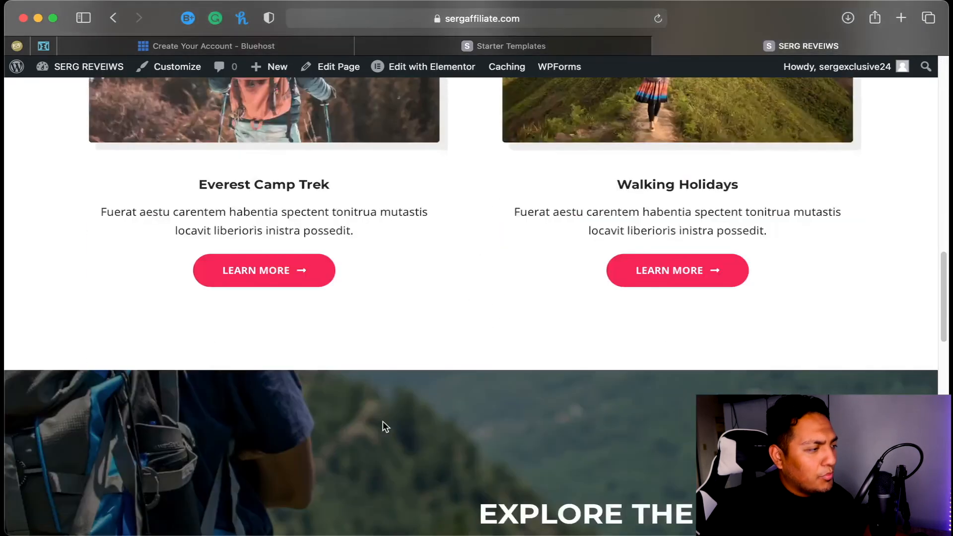
scroll(385, 411, up, 20)
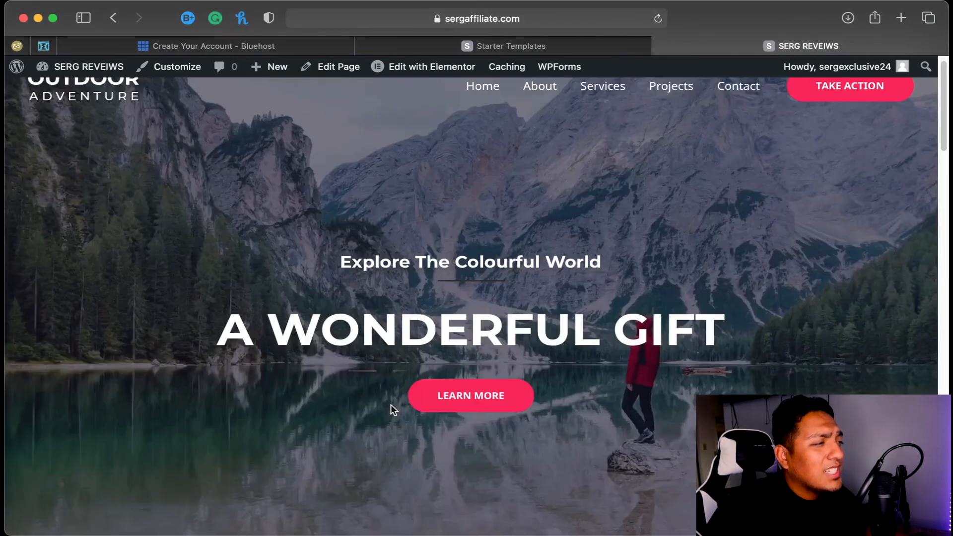
scroll(391, 404, up, 1)
mouse_move(416, 70)
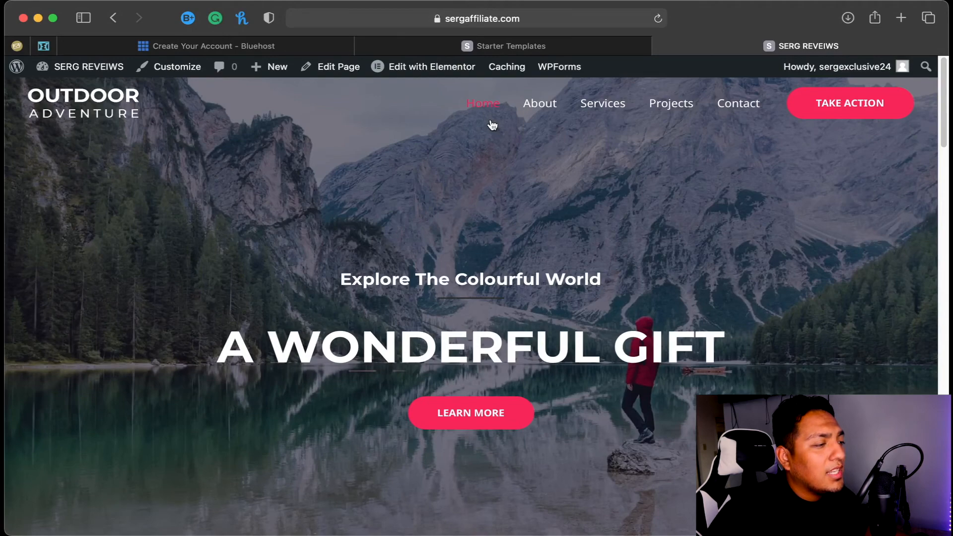
scroll(378, 258, down, 2)
scroll(378, 257, up, 2)
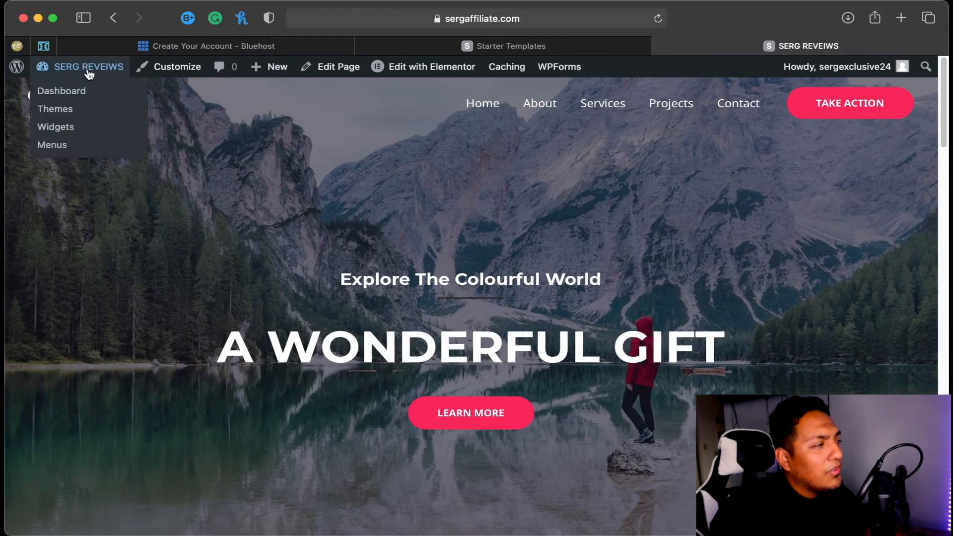
mouse_move(84, 67)
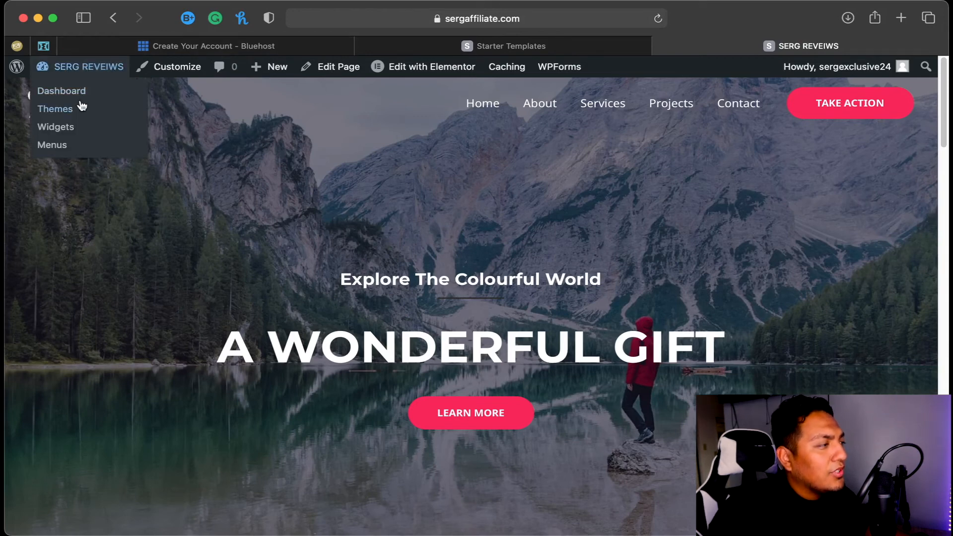
click(81, 92)
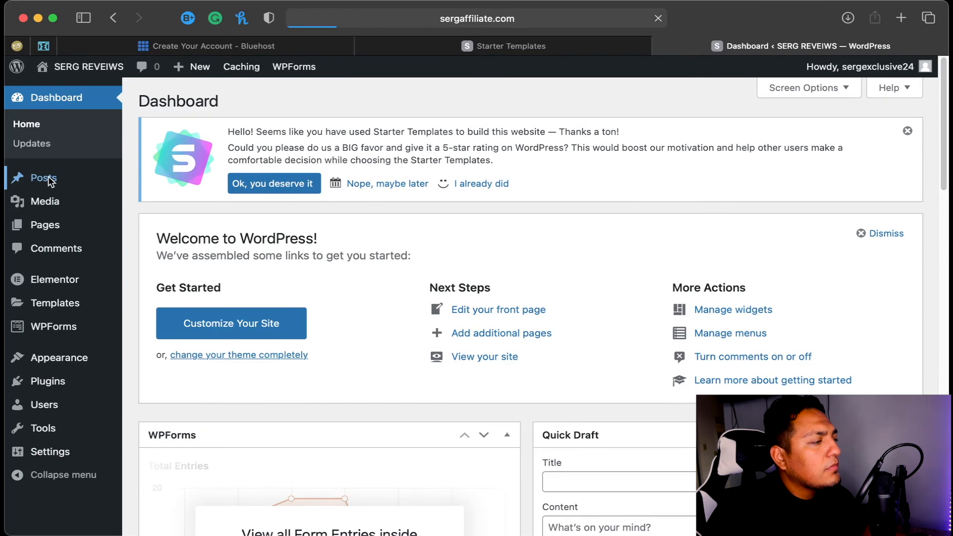
Step: Create a new post with the Elementor Canvas template and open it for editing in Elementor
click(48, 177)
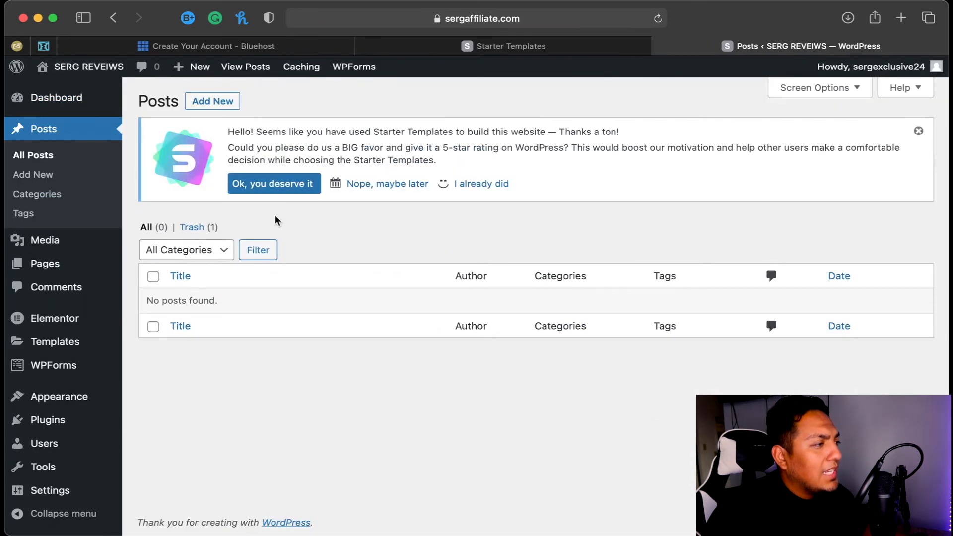
click(214, 103)
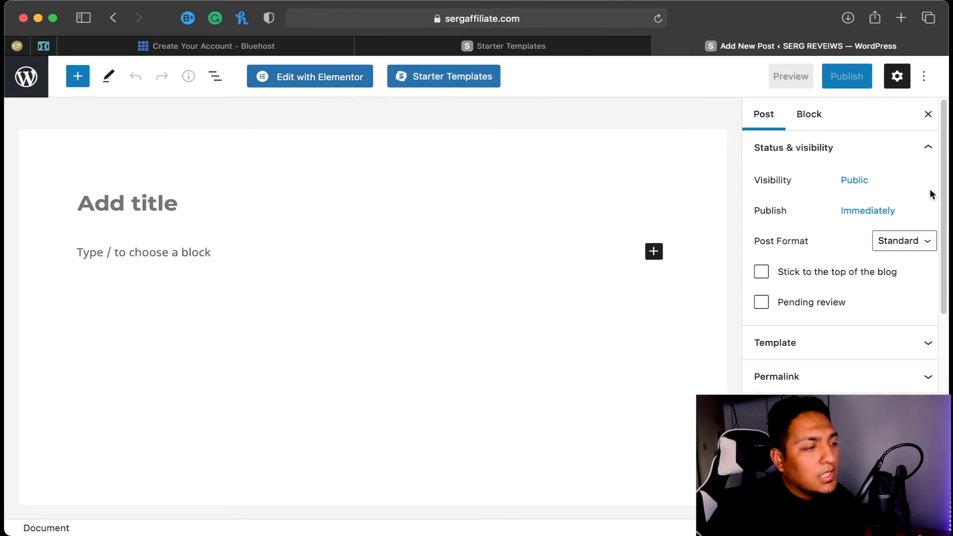
click(809, 342)
click(811, 374)
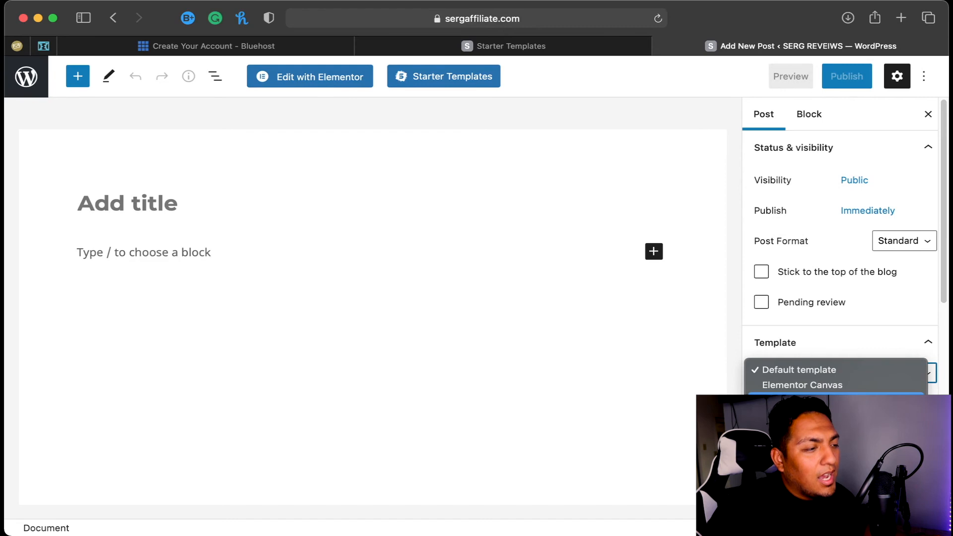
click(790, 387)
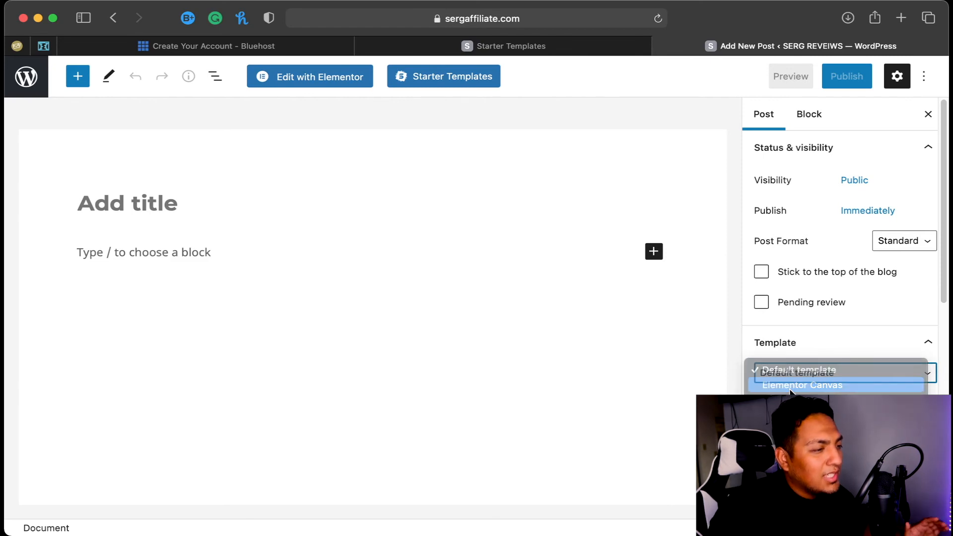
click(282, 77)
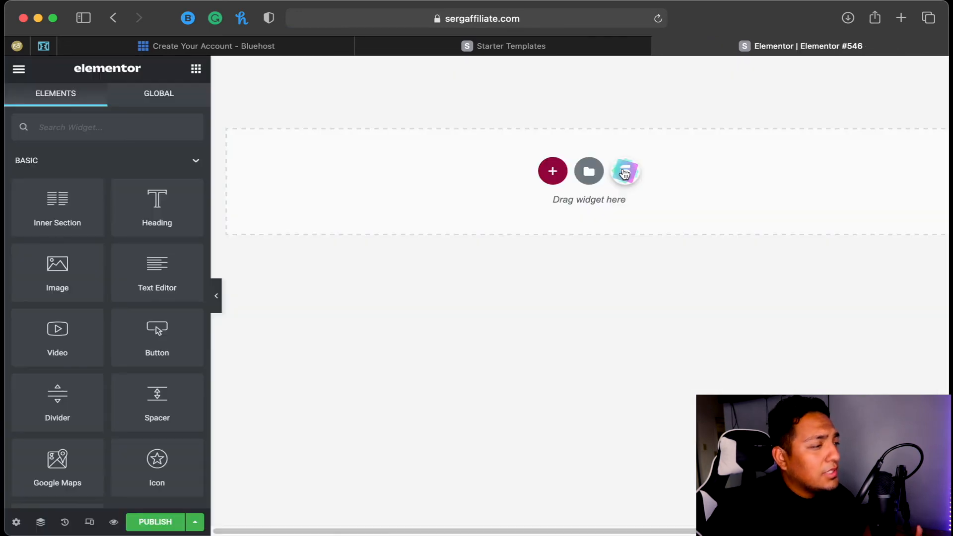
Step: Import the Outdoor Adventure About page from the Starter Templates library into the post and close the library
click(626, 173)
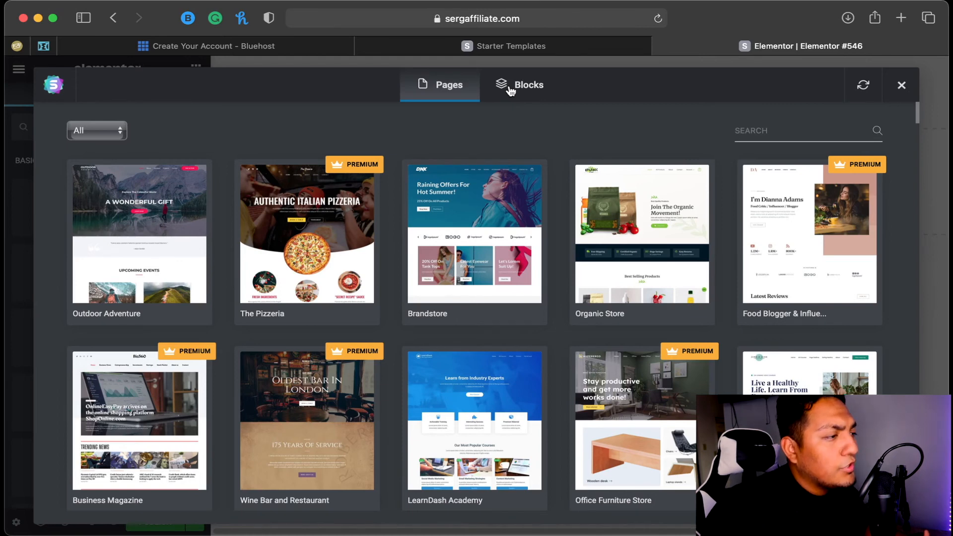
click(471, 228)
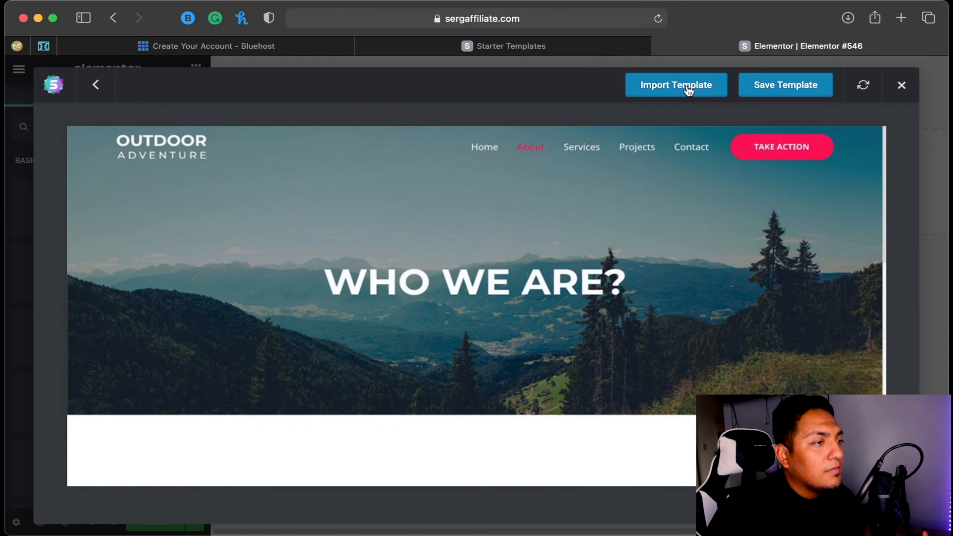
click(689, 90)
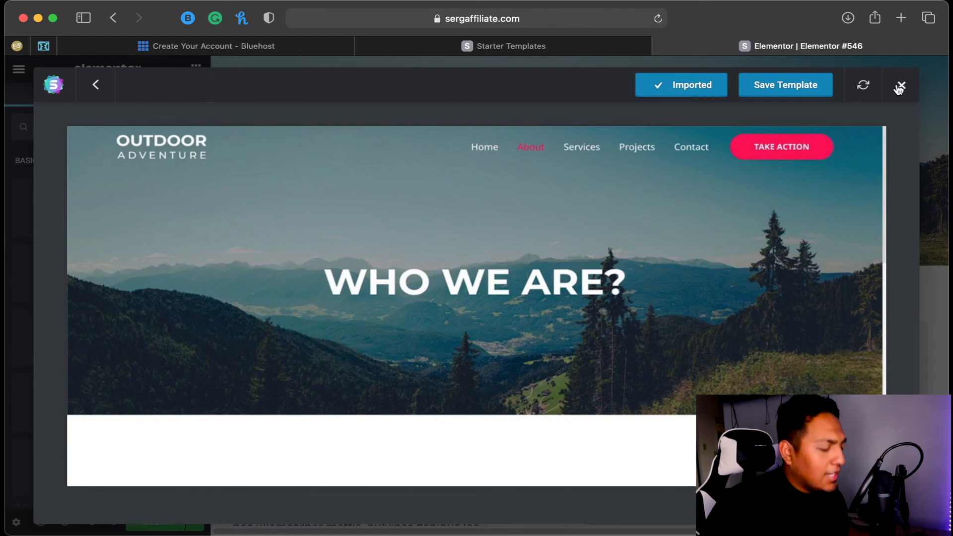
click(900, 87)
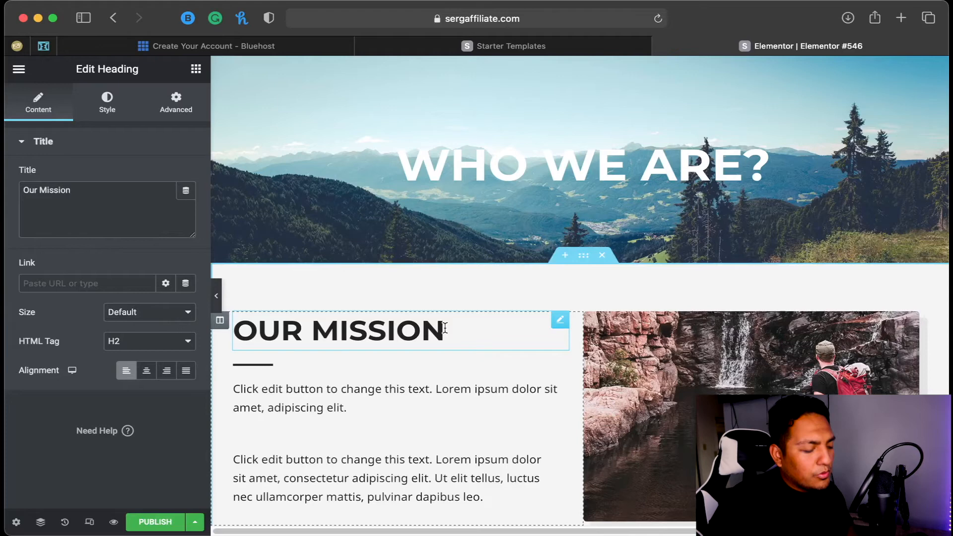
Step: Change the text of the "Our Mission" heading to "Our Missibijfi"
key(BackSpace)
text(bijfi)
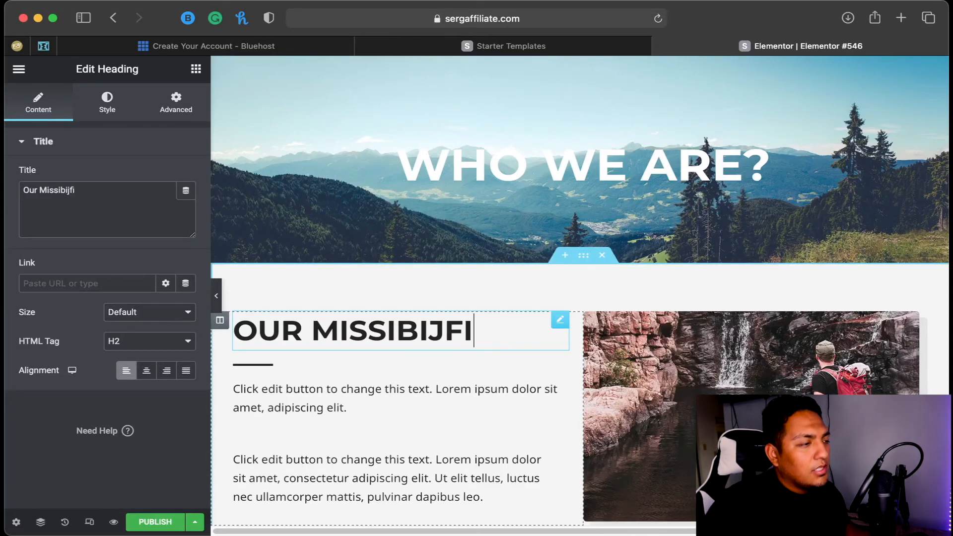